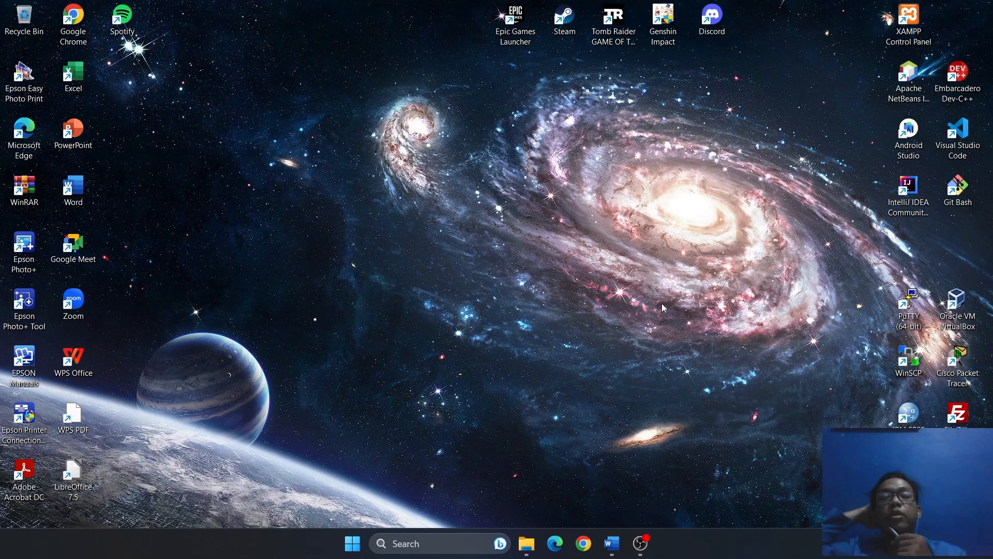
Launch VirtualBox and begin a new virtual machine named Windows7.
{"action": "left_click", "coordinate": [961, 298]}
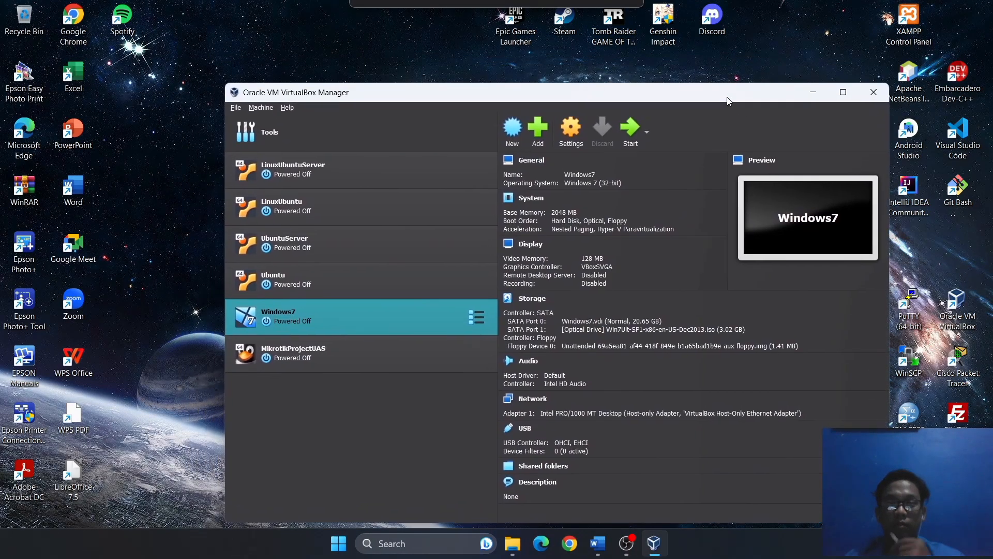
{"action": "left_click", "coordinate": [519, 125]}
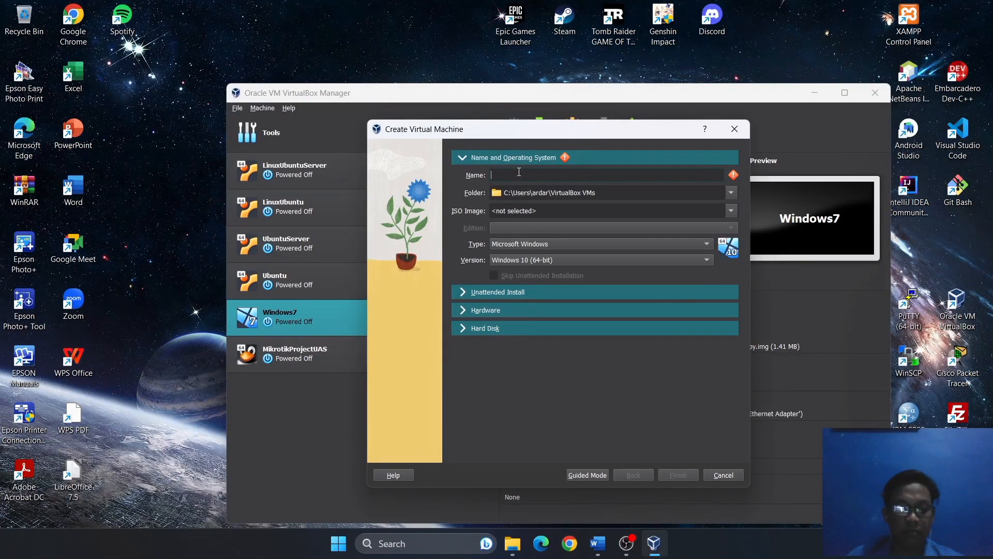
{"action": "type", "text": "Windows"}
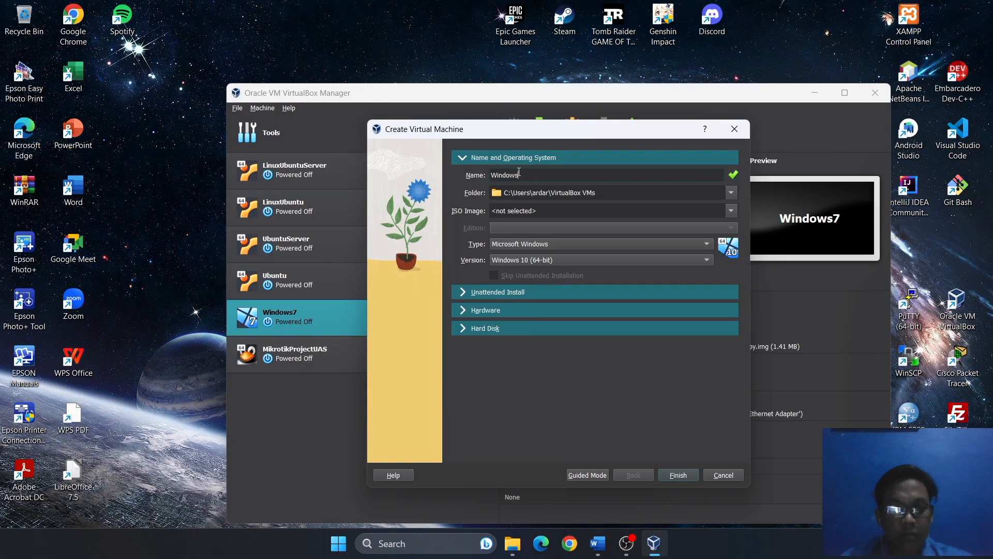
{"action": "type", "text": "7"}
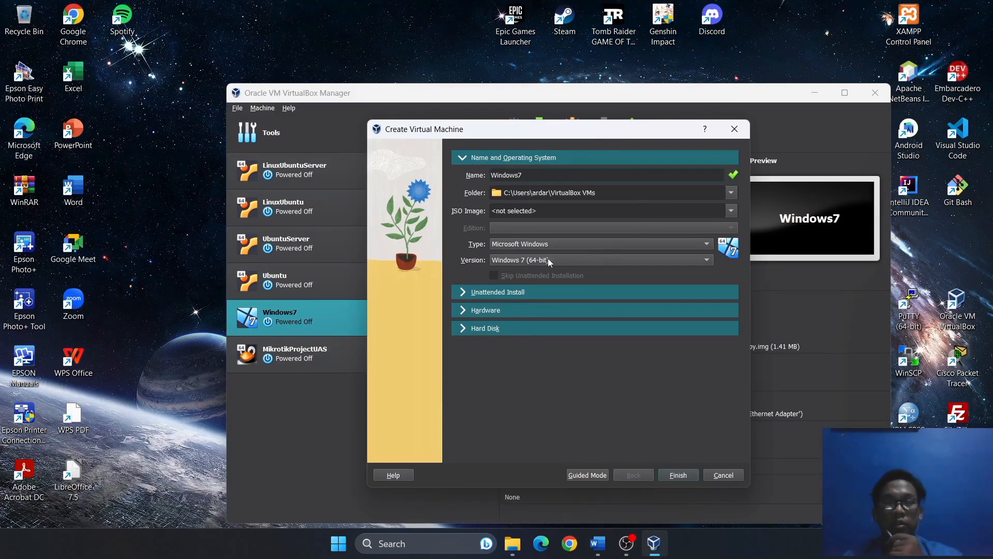
Attach the Win7Ult-SP1-x86-en-US-Dec2013.iso image and rename the machine Windows7Client.
{"action": "left_click", "coordinate": [730, 212]}
{"action": "left_click", "coordinate": [530, 228]}
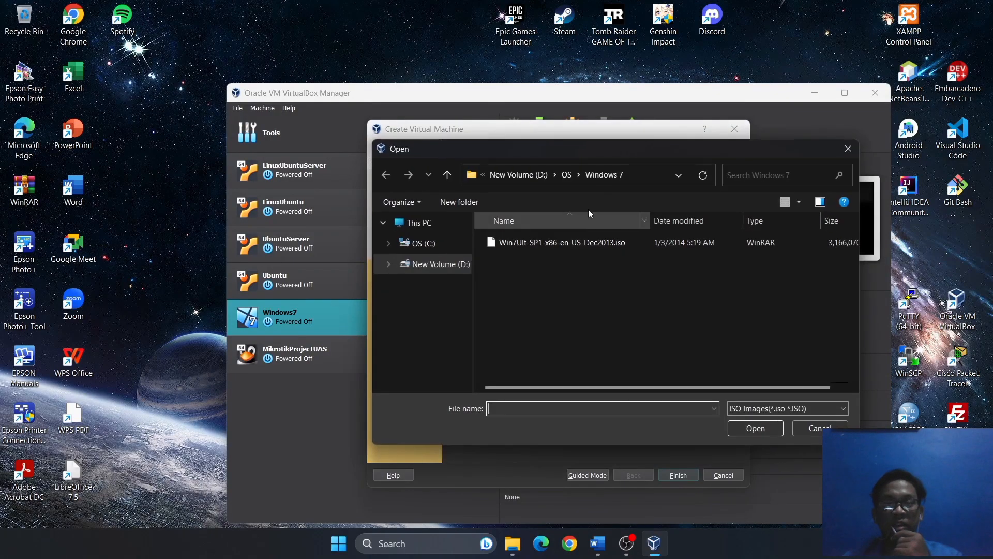
{"action": "left_click", "coordinate": [632, 239]}
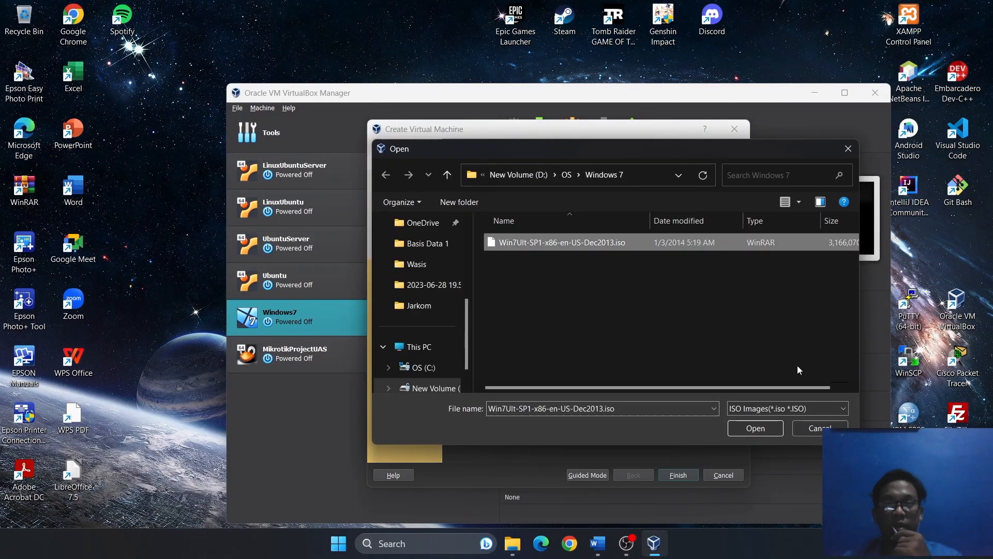
{"action": "left_click", "coordinate": [757, 428]}
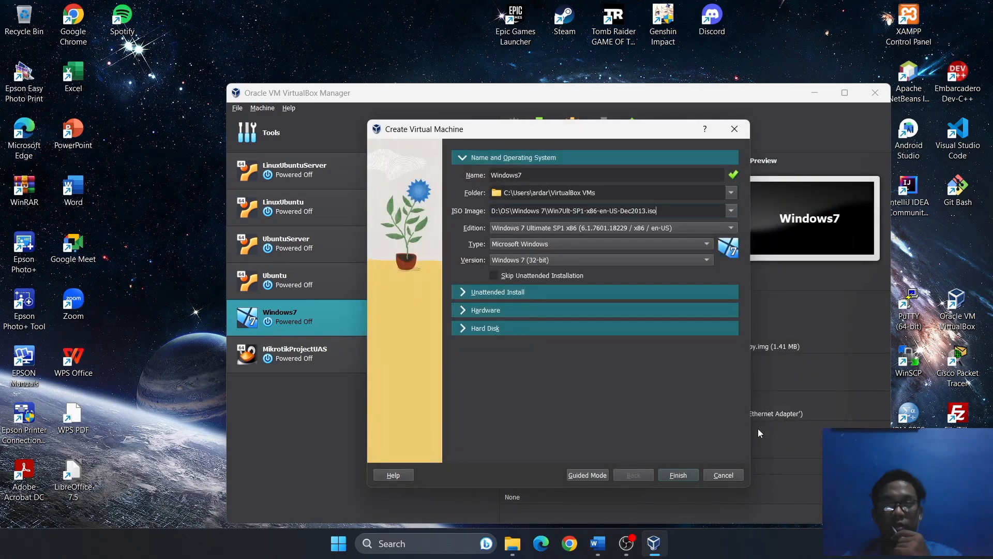
{"action": "left_click", "coordinate": [535, 175]}
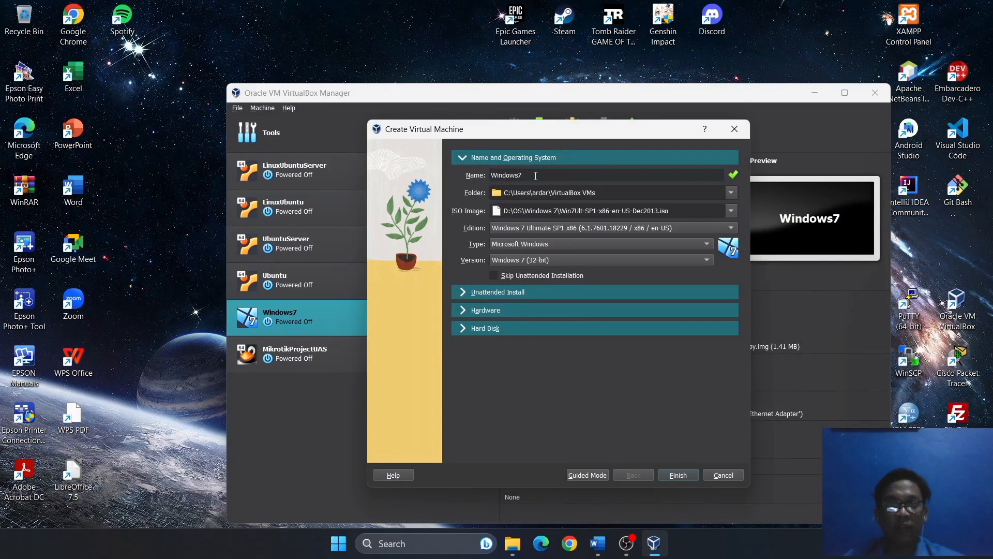
{"action": "type", "text": "Client"}
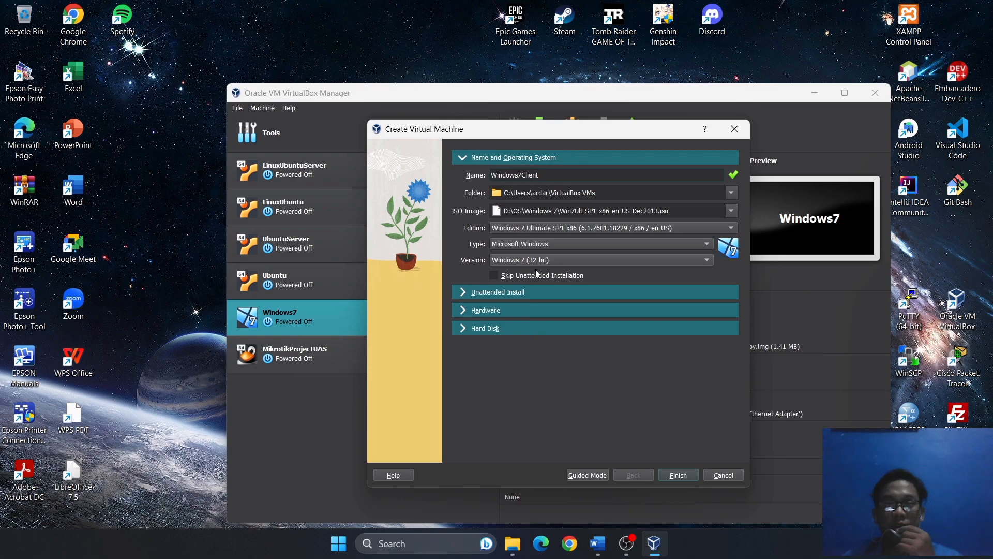
Replace the unattended-install account password with a new password.
{"action": "left_click", "coordinate": [549, 293]}
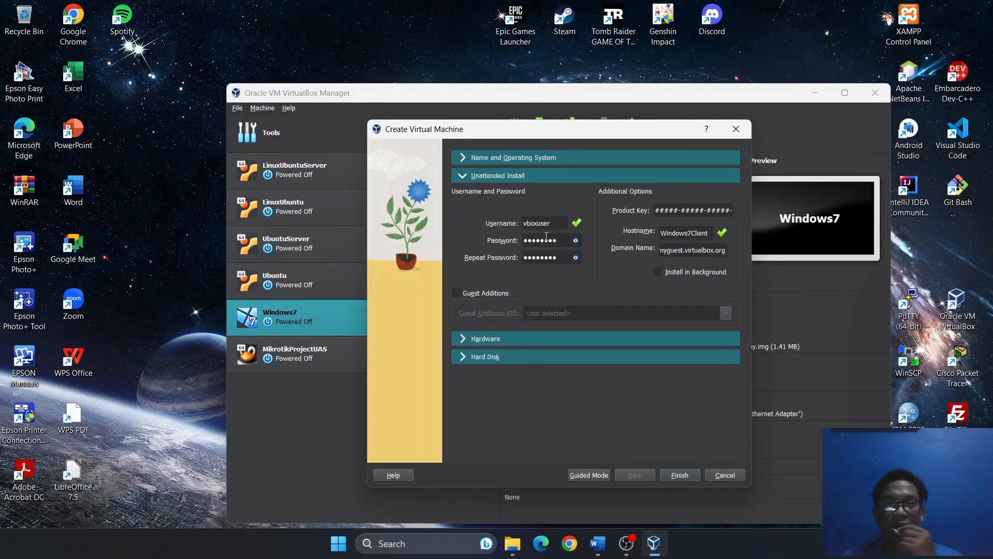
{"action": "left_click", "coordinate": [575, 240]}
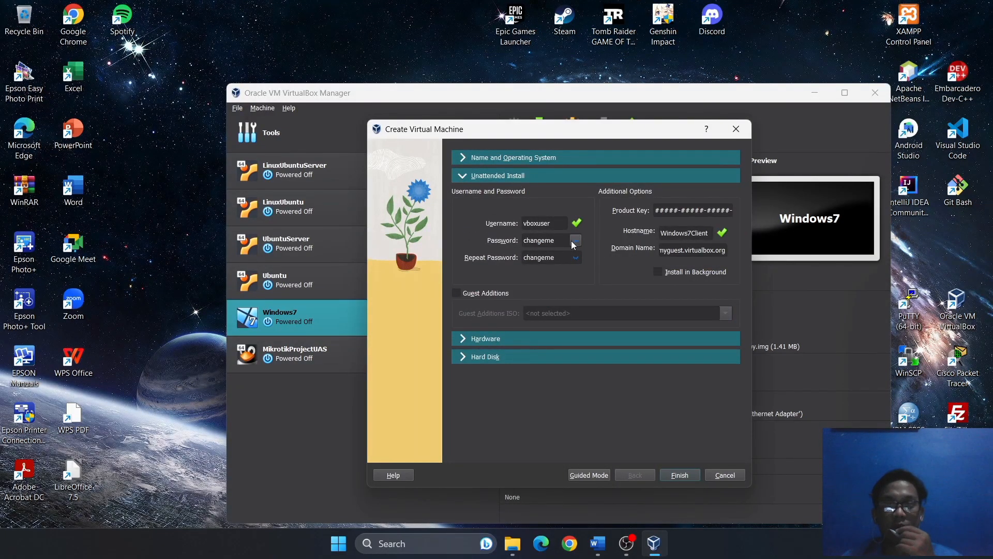
{"action": "left_click", "coordinate": [573, 244]}
{"action": "left_click", "coordinate": [573, 245]}
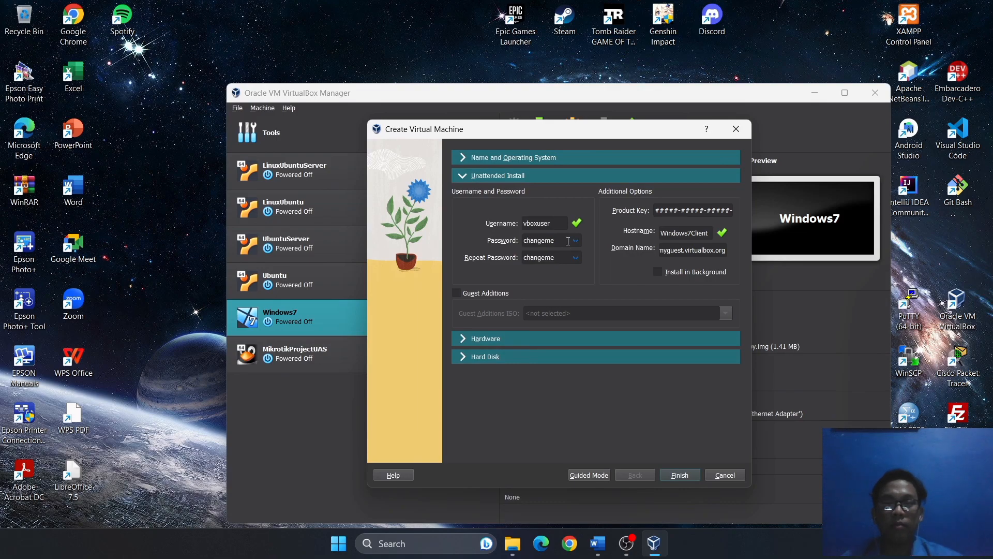
{"action": "left_click", "coordinate": [573, 242]}
{"action": "left_click_drag", "start_coordinate": [566, 241], "coordinate": [505, 242]}
{"action": "type", "text": "12345"}
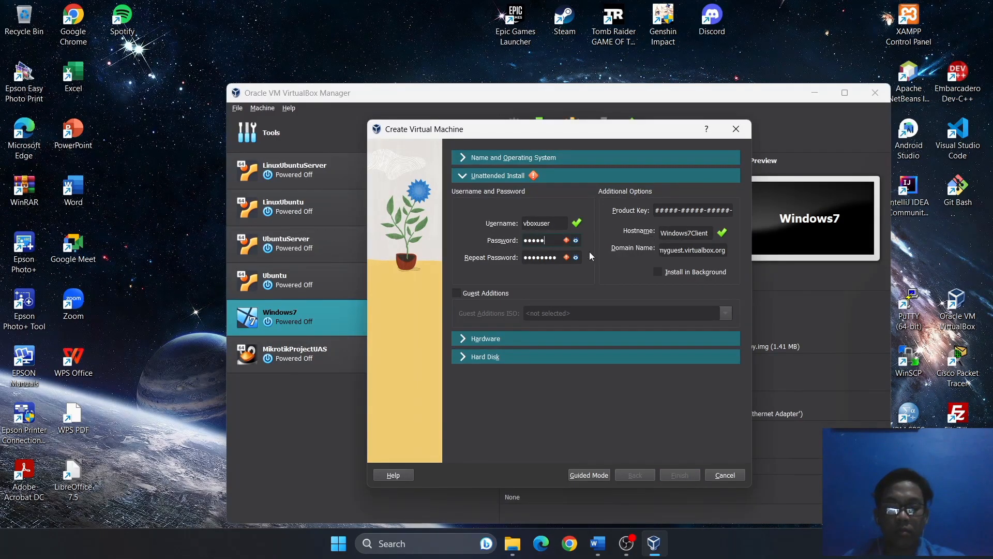
{"action": "left_click", "coordinate": [576, 257]}
{"action": "key", "text": "ctrl+a"}
{"action": "type", "text": "12345"}
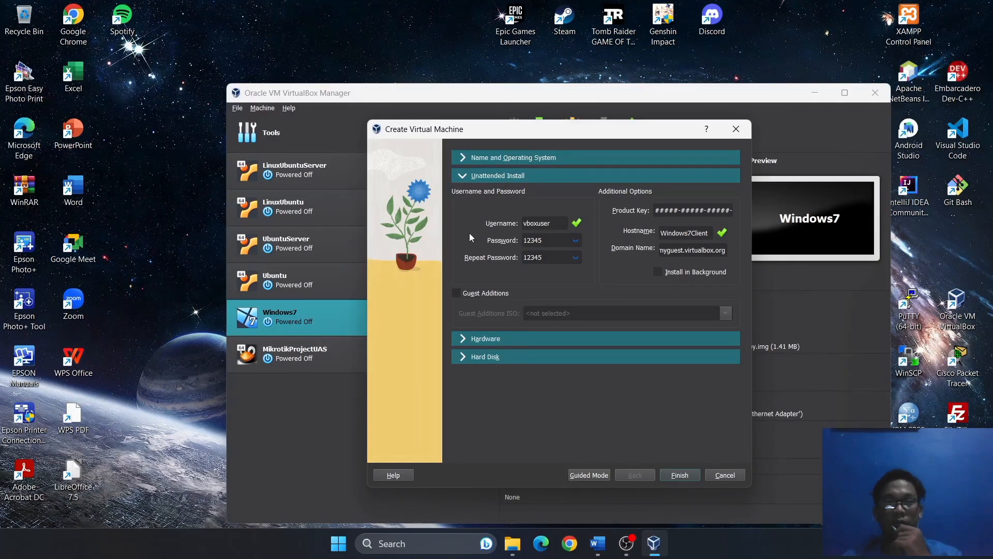
Set base memory to 2048 MB and shrink the virtual hard disk to 20.65 GB.
{"action": "left_click", "coordinate": [470, 335]}
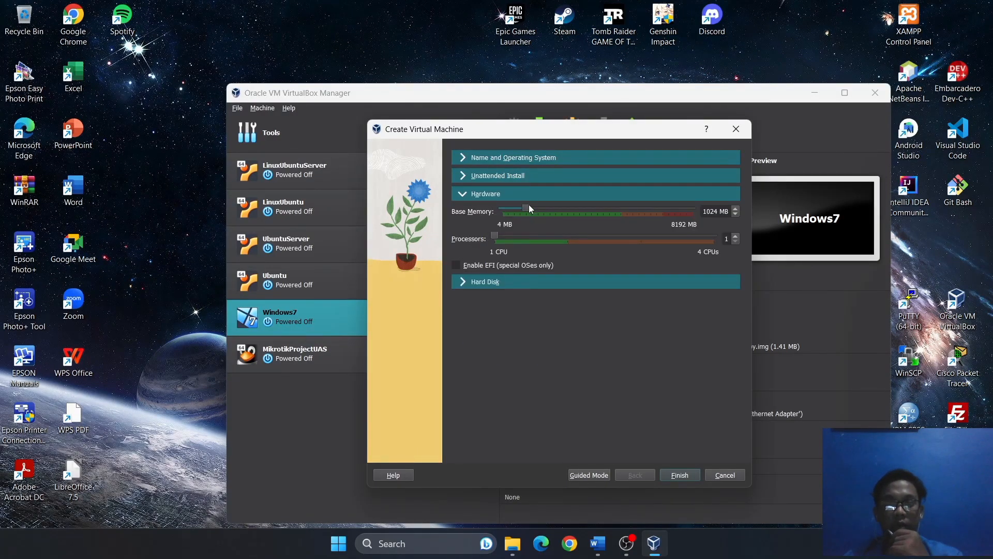
{"action": "left_click_drag", "start_coordinate": [528, 205], "coordinate": [554, 208]}
{"action": "left_click", "coordinate": [467, 281]}
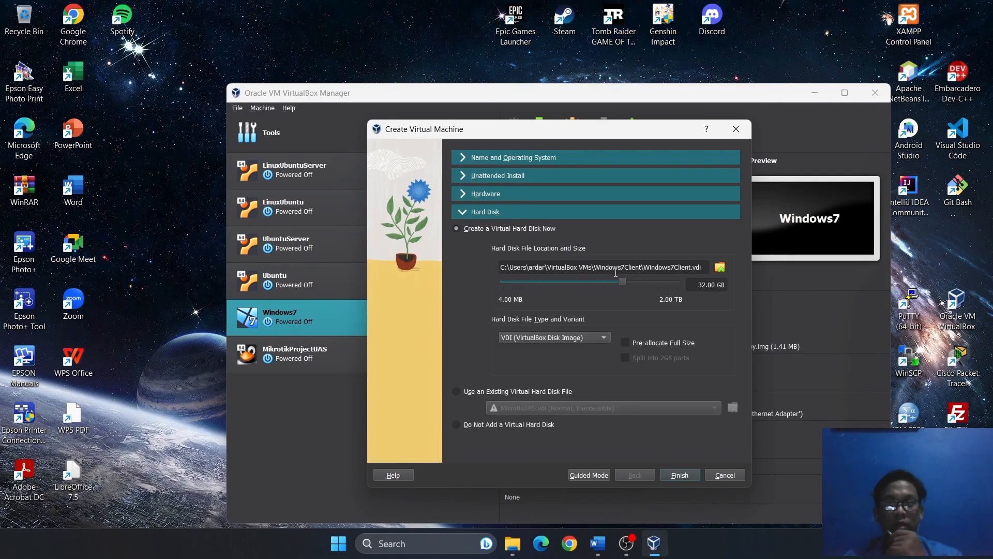
{"action": "left_click_drag", "start_coordinate": [616, 282], "coordinate": [614, 282]}
{"action": "left_click", "coordinate": [467, 157]}
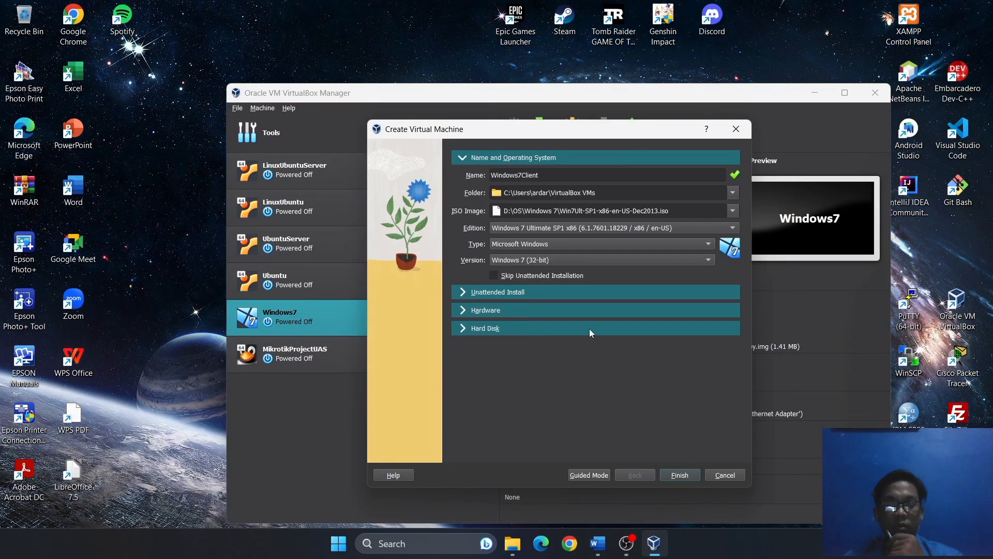
Finish creating Windows7Client, power off the booting machine, and minimize the VirtualBox manager.
{"action": "left_click", "coordinate": [679, 475]}
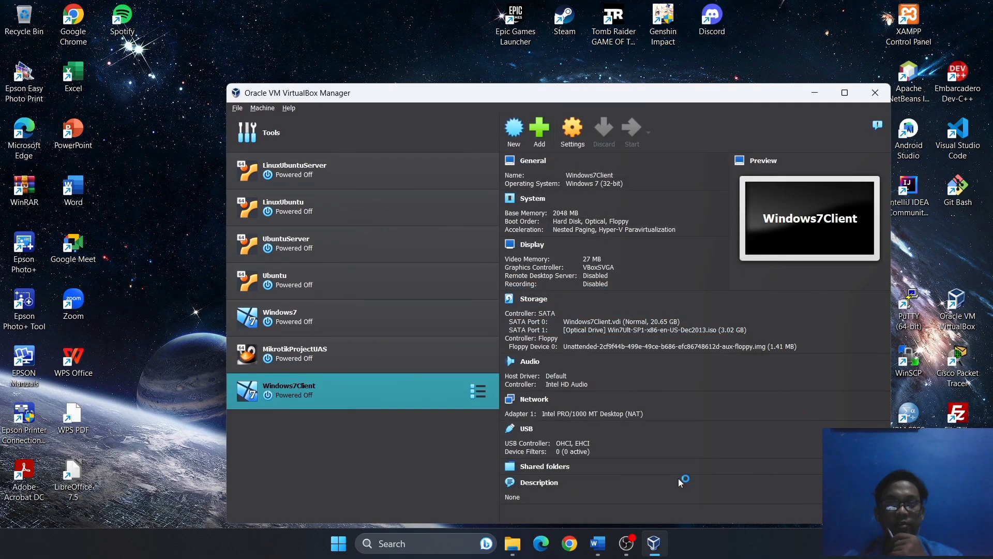
{"action": "left_click_drag", "start_coordinate": [631, 97], "coordinate": [583, 77]}
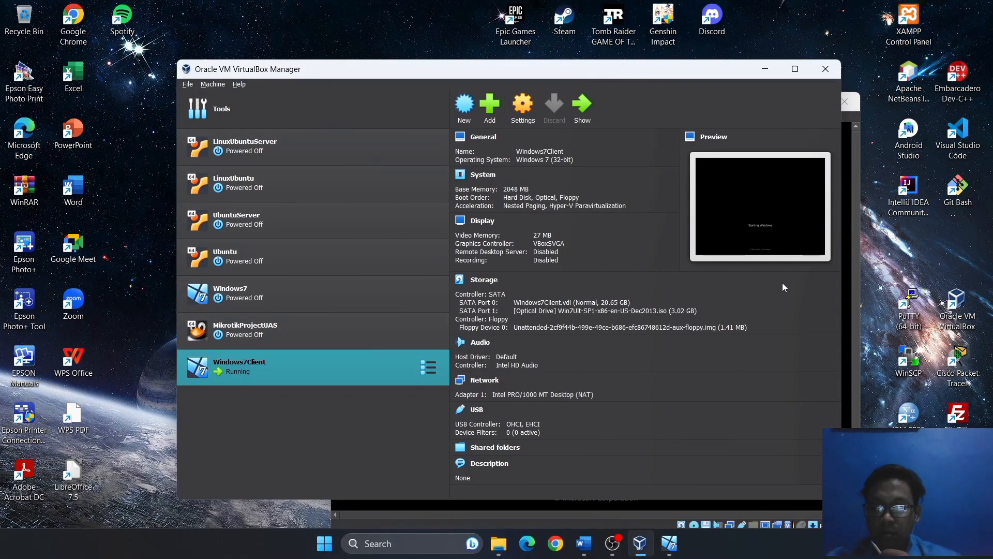
{"action": "left_click", "coordinate": [675, 546]}
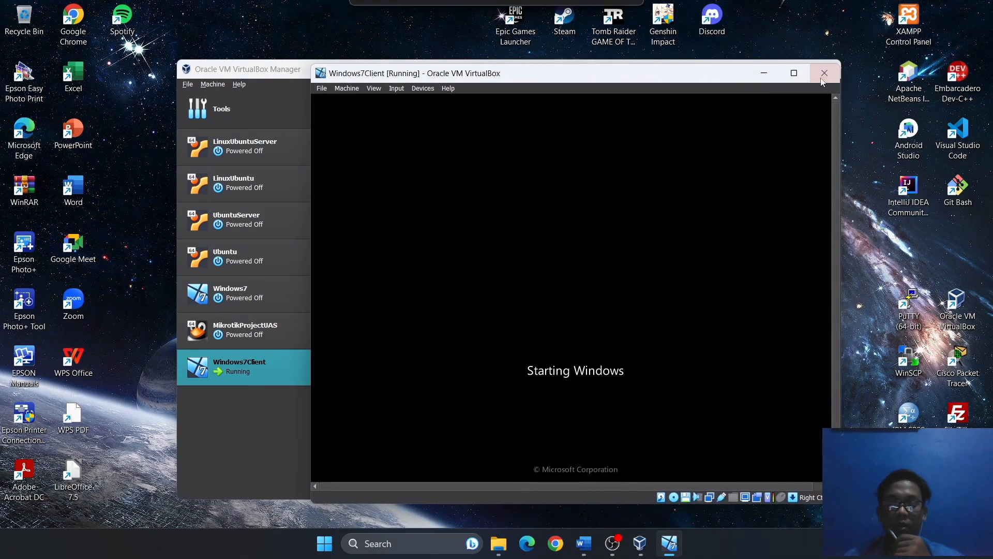
{"action": "left_click", "coordinate": [827, 78]}
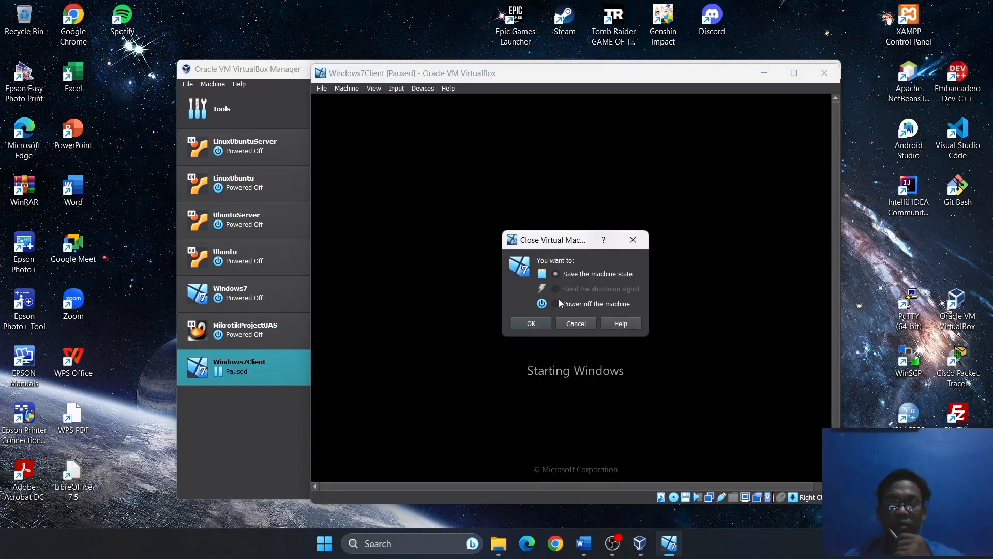
{"action": "left_click", "coordinate": [539, 320]}
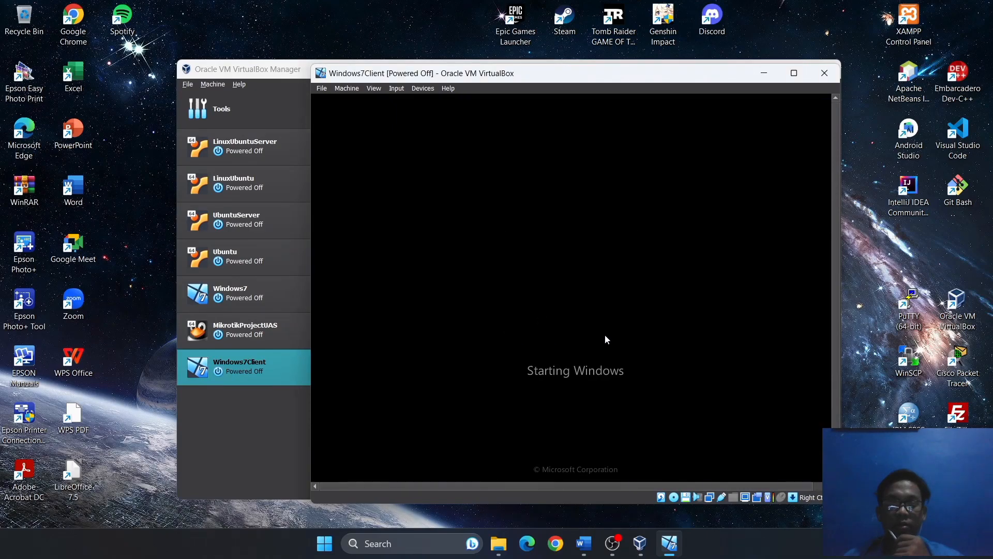
{"action": "left_click", "coordinate": [918, 7]}
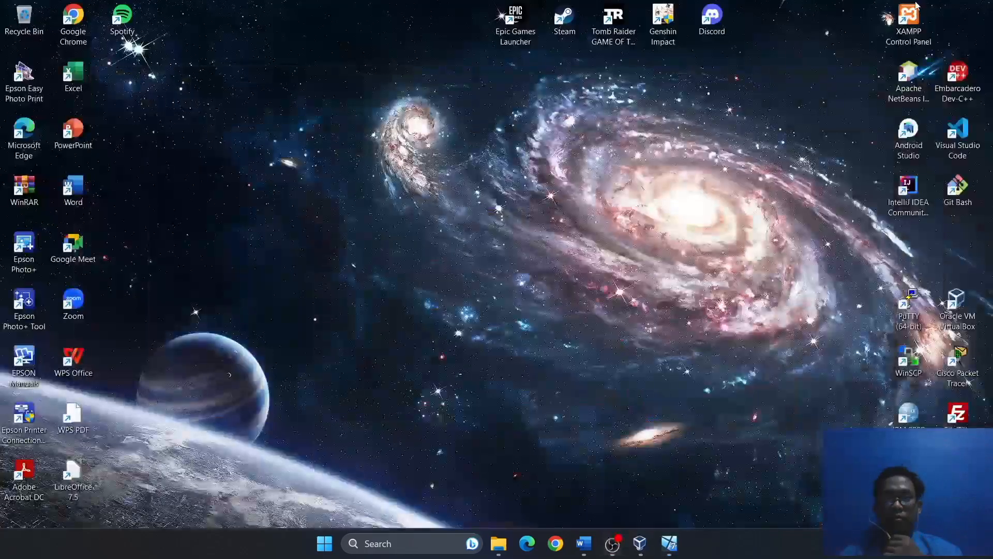
Bring up the Windows7 machine's network adapter settings and its attachment type list.
{"action": "left_click", "coordinate": [640, 543]}
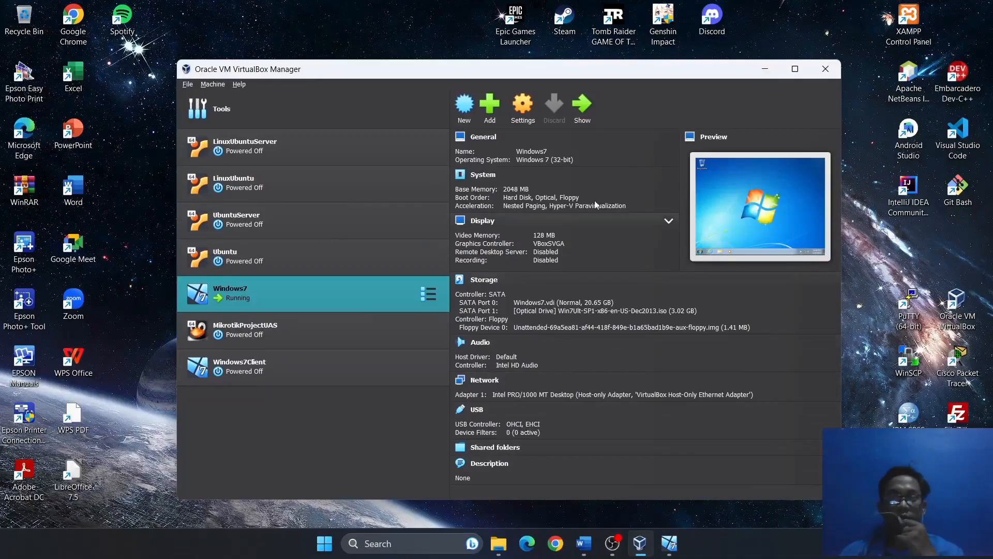
{"action": "left_click_drag", "start_coordinate": [595, 75], "coordinate": [626, 73]}
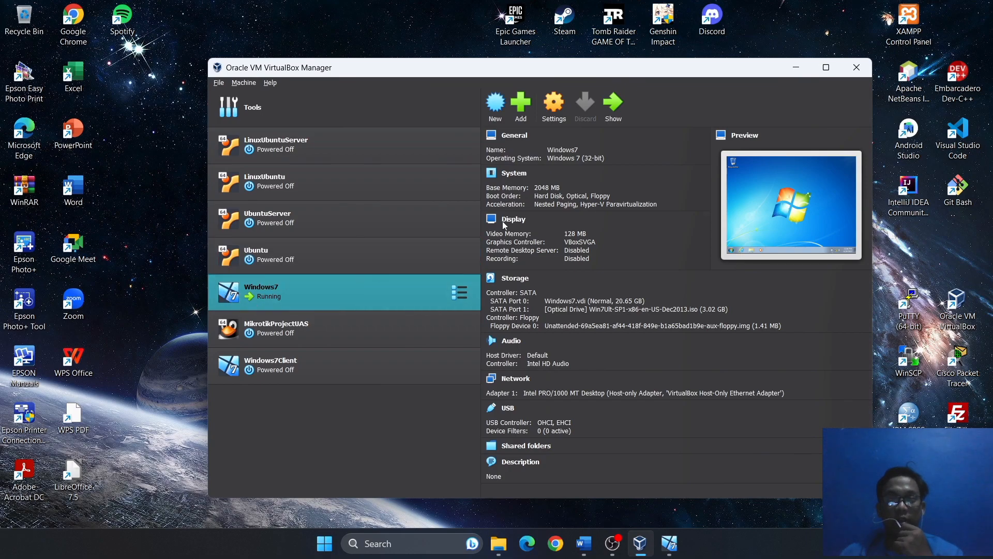
{"action": "left_click", "coordinate": [560, 103]}
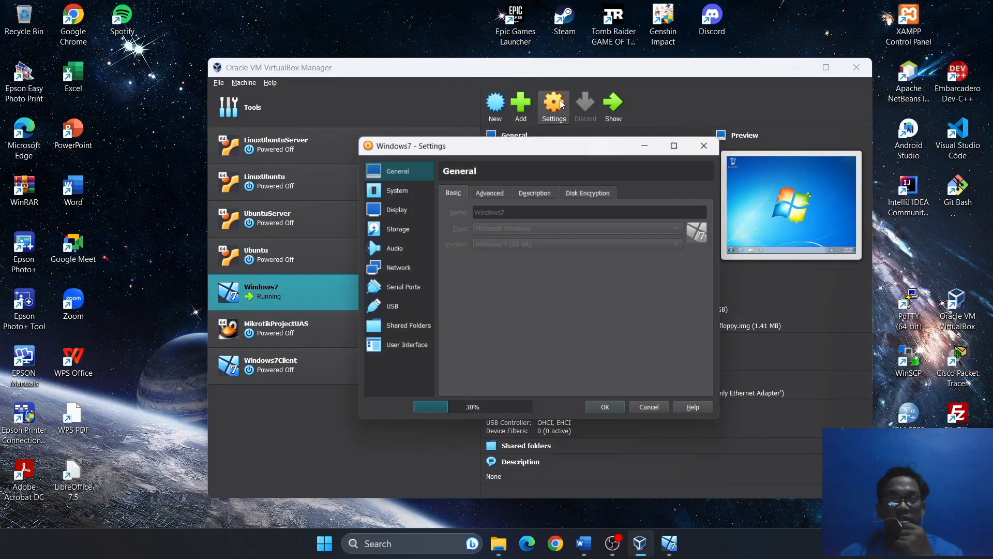
{"action": "left_click", "coordinate": [390, 265]}
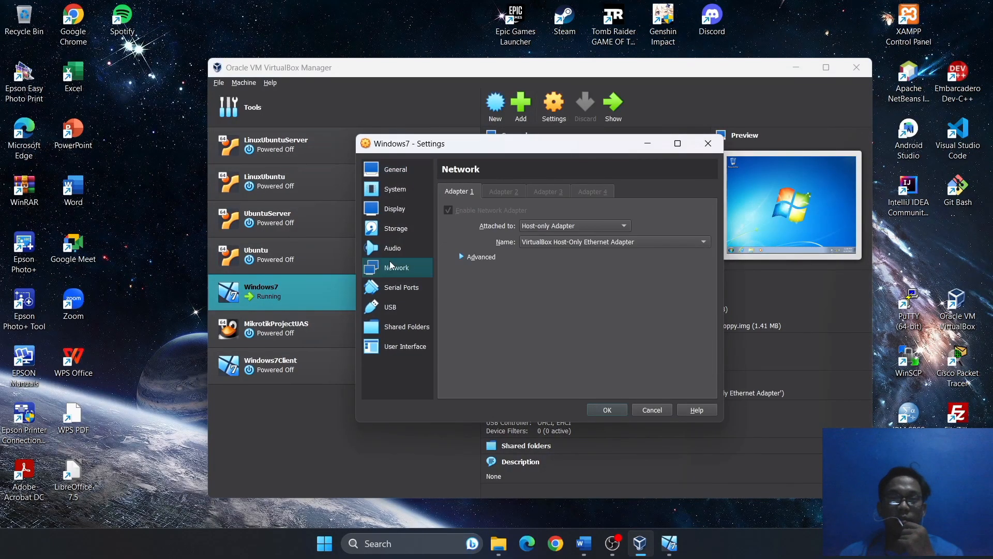
{"action": "left_click", "coordinate": [461, 258]}
{"action": "left_click", "coordinate": [600, 226]}
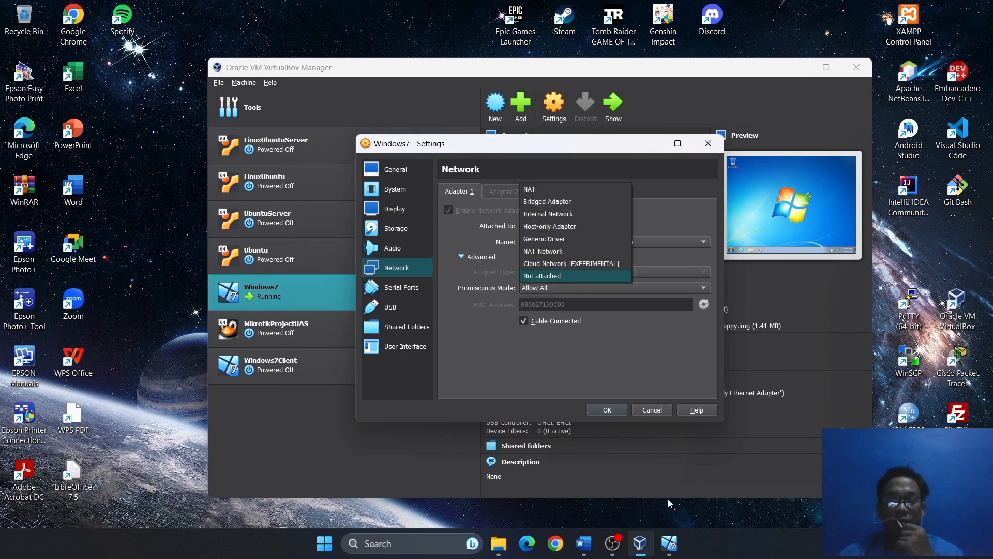
Power off the running Windows7 machine and cancel its settings, leaving Adapter 1 Host-only.
{"action": "left_click", "coordinate": [669, 543]}
{"action": "left_click", "coordinate": [714, 69]}
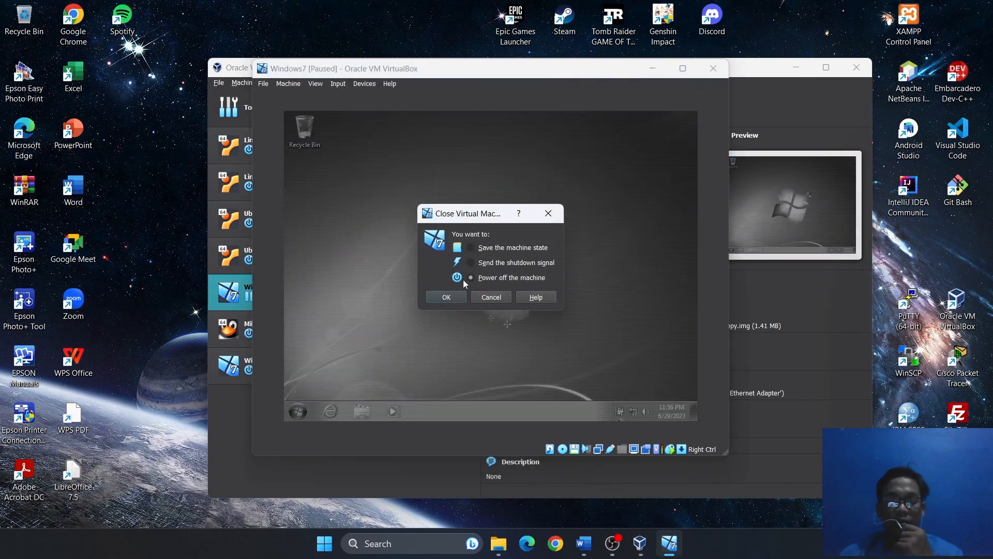
{"action": "left_click", "coordinate": [447, 297]}
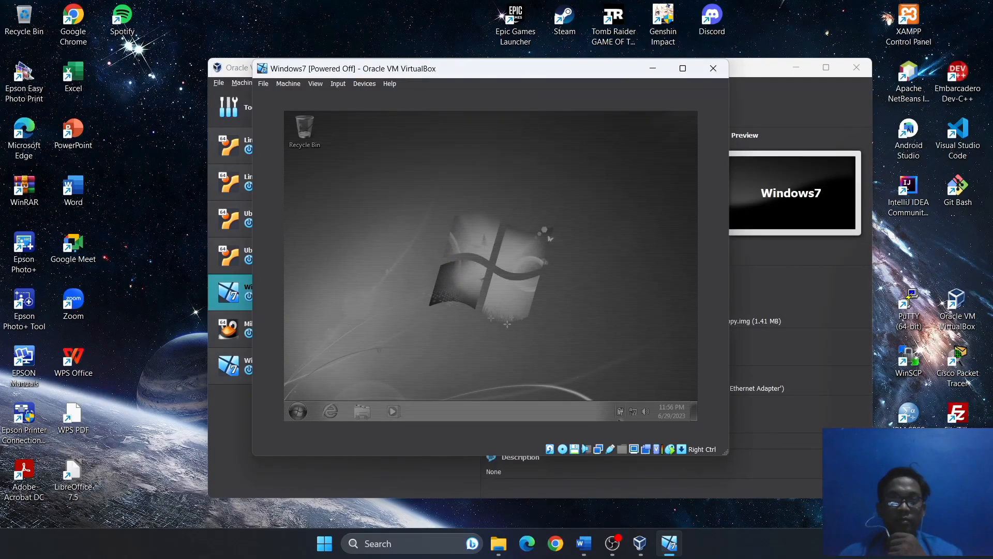
{"action": "left_click_drag", "start_coordinate": [592, 142], "coordinate": [612, 119]}
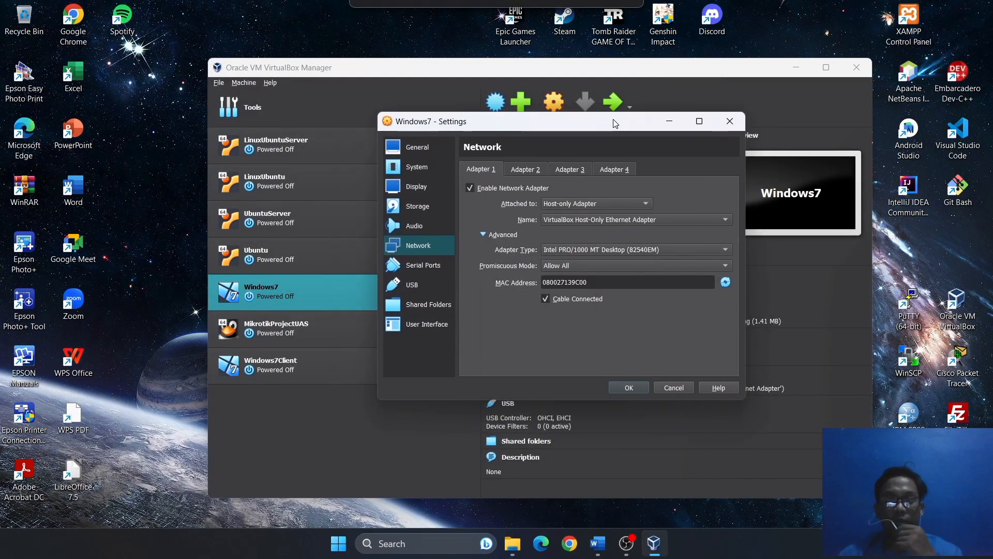
{"action": "left_click", "coordinate": [729, 121]}
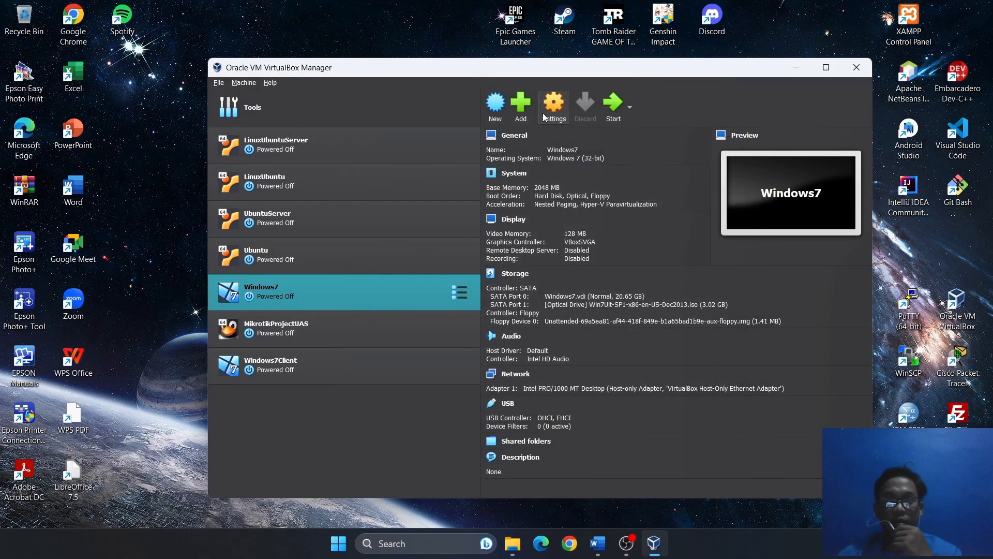
Bridge Adapter 1 to the Realtek RTL8188EU wireless adapter with Promiscuous Mode Allow All.
{"action": "left_click", "coordinate": [544, 117]}
{"action": "left_click", "coordinate": [400, 269]}
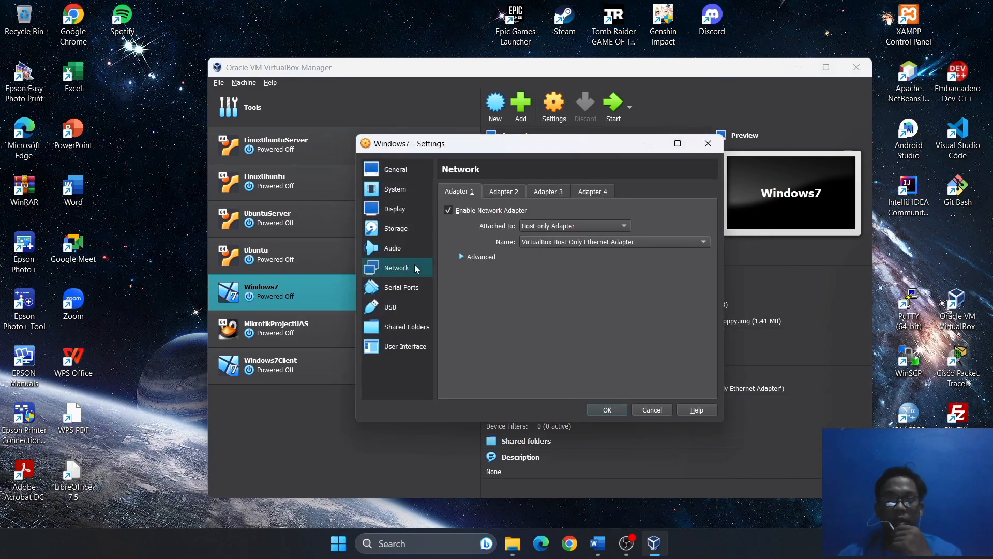
{"action": "left_click", "coordinate": [553, 224]}
{"action": "left_click", "coordinate": [556, 212]}
{"action": "left_click", "coordinate": [562, 242]}
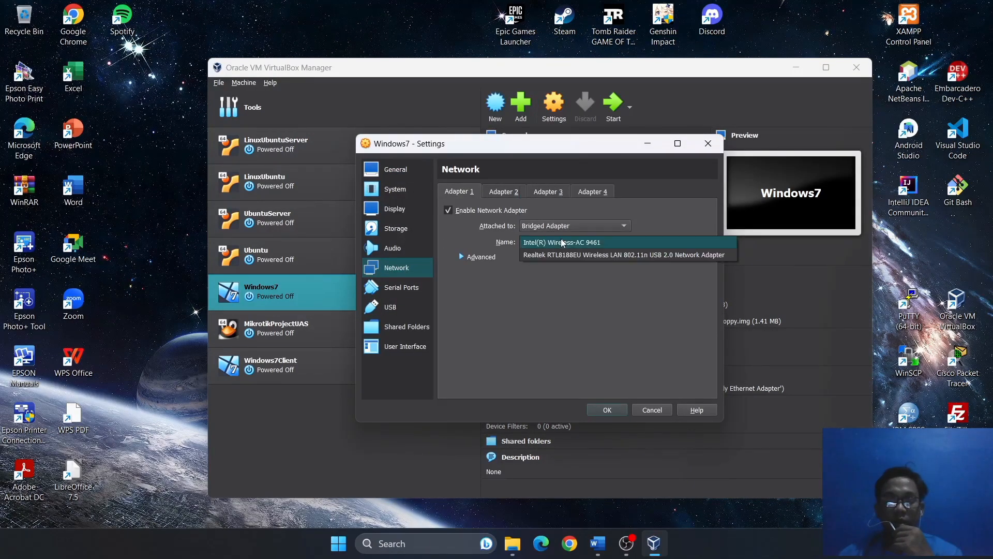
{"action": "left_click", "coordinate": [562, 255]}
{"action": "left_click", "coordinate": [464, 257]}
{"action": "left_click", "coordinate": [576, 272]}
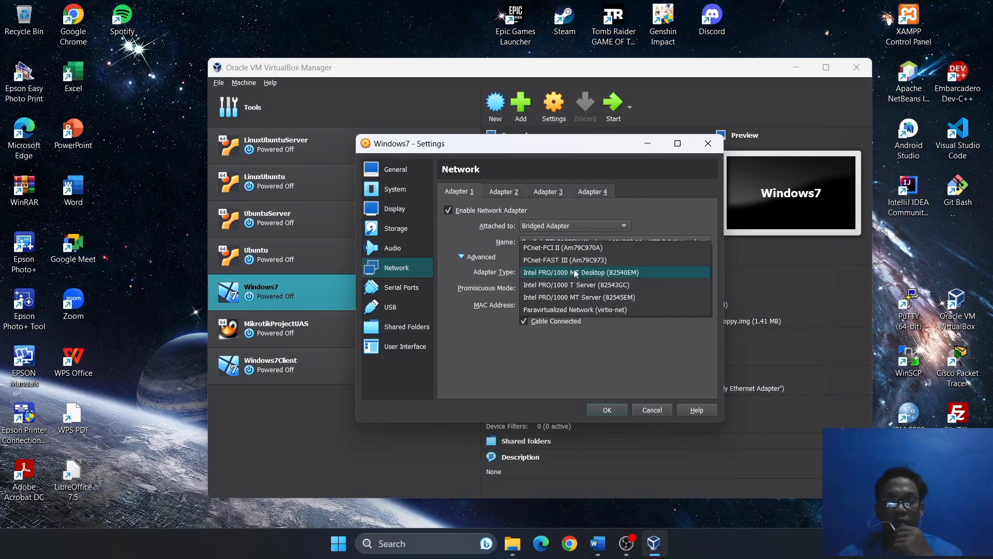
{"action": "left_click", "coordinate": [576, 272]}
{"action": "left_click", "coordinate": [578, 288]}
{"action": "left_click", "coordinate": [577, 292]}
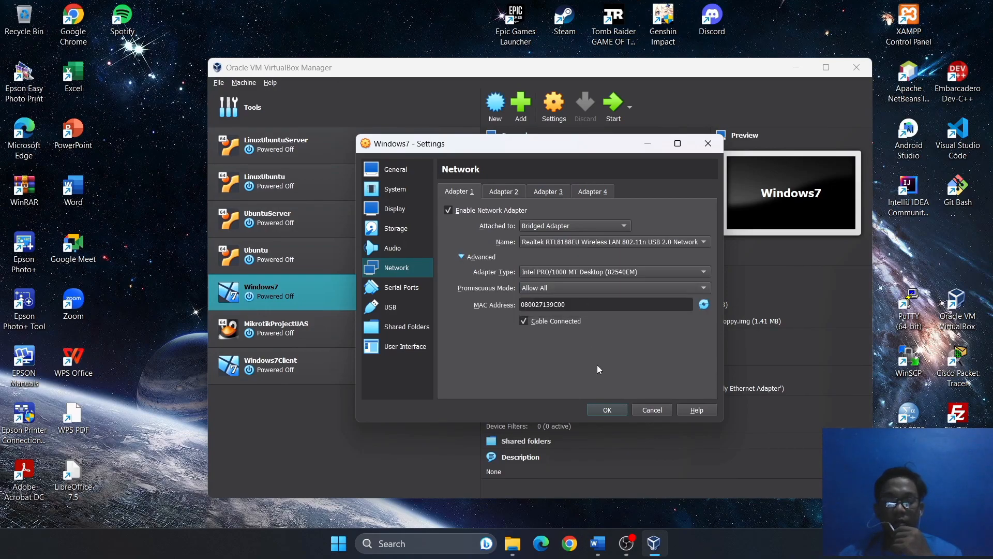
{"action": "left_click", "coordinate": [609, 410]}
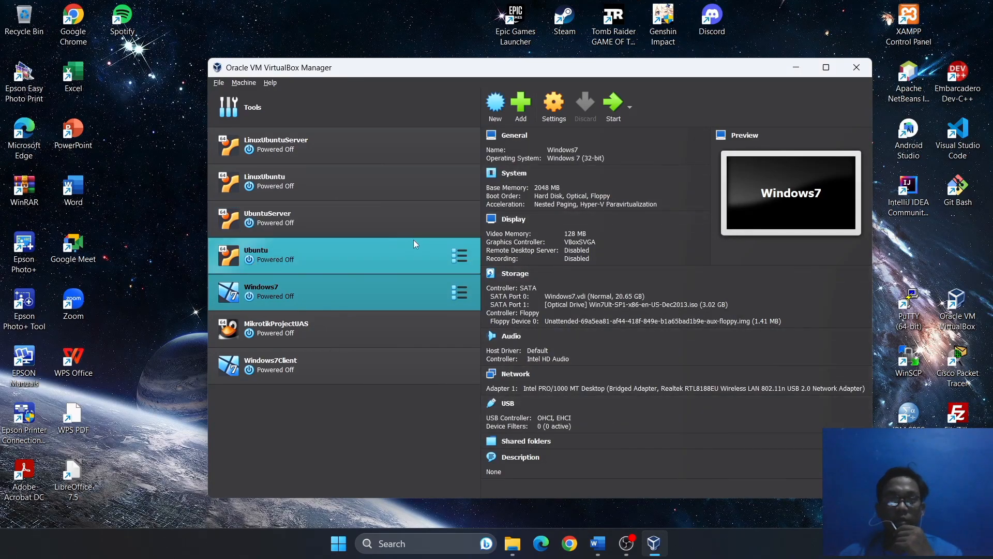
Review the System, Display, Storage, Audio, Network and USB settings pages.
{"action": "left_click", "coordinate": [543, 117]}
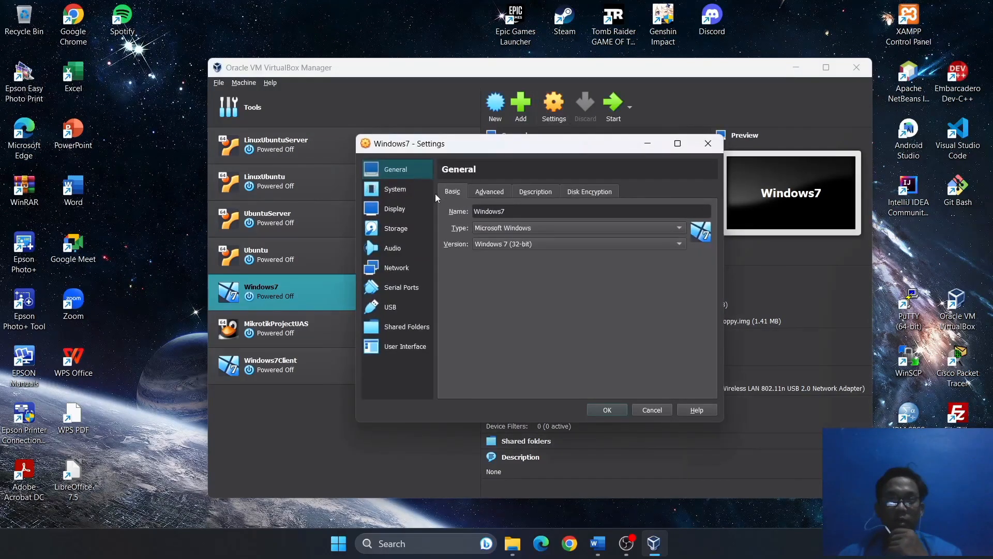
{"action": "left_click", "coordinate": [400, 192]}
{"action": "left_click", "coordinate": [409, 209]}
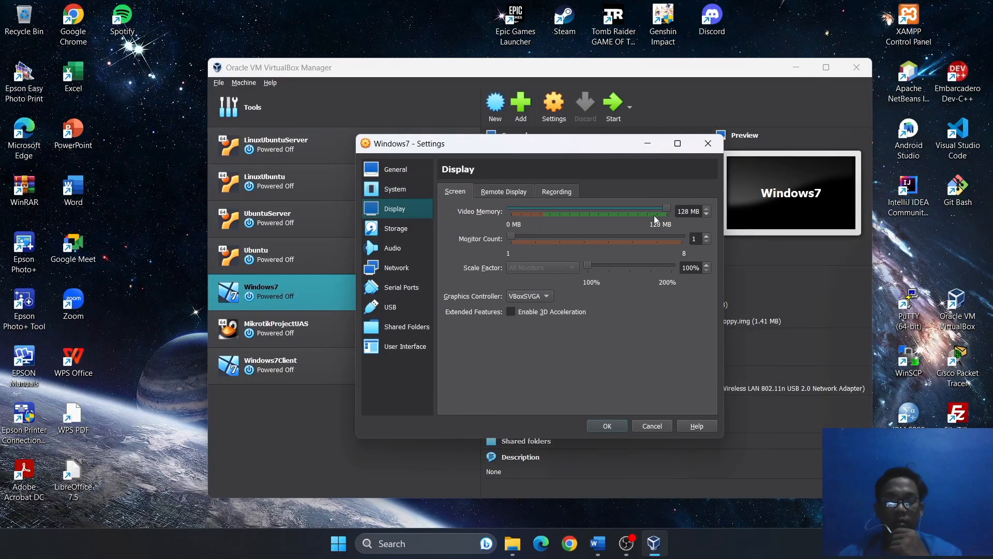
{"action": "left_click", "coordinate": [395, 228]}
{"action": "left_click", "coordinate": [402, 252]}
{"action": "left_click", "coordinate": [408, 267]}
{"action": "left_click", "coordinate": [411, 299]}
{"action": "left_click", "coordinate": [410, 270]}
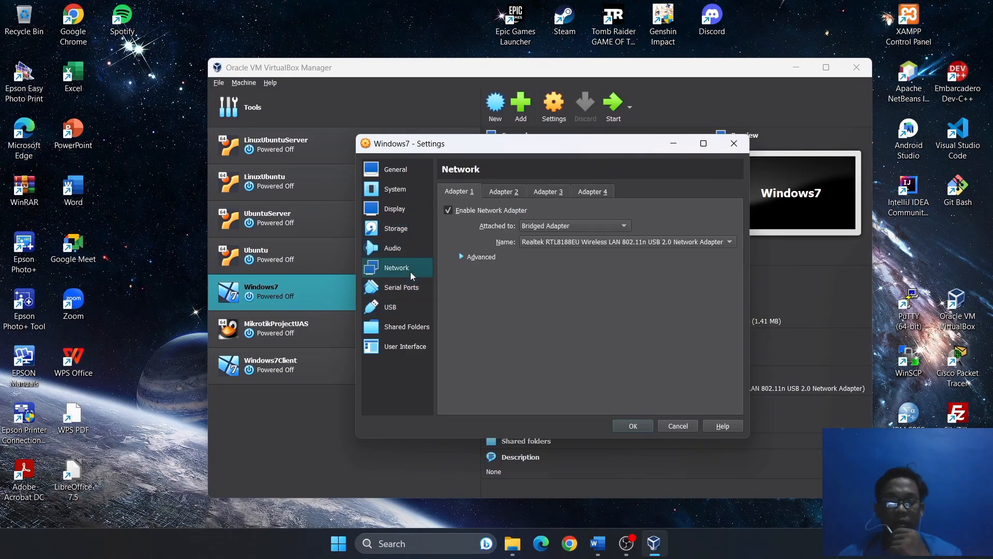
Check network adapters 2 to 4, close settings, and start the Windows7 VM.
{"action": "left_click", "coordinate": [466, 257]}
{"action": "left_click", "coordinate": [505, 192]}
{"action": "left_click", "coordinate": [548, 192]}
{"action": "left_click", "coordinate": [593, 192]}
{"action": "left_click", "coordinate": [734, 144]}
{"action": "left_click", "coordinate": [611, 99]}
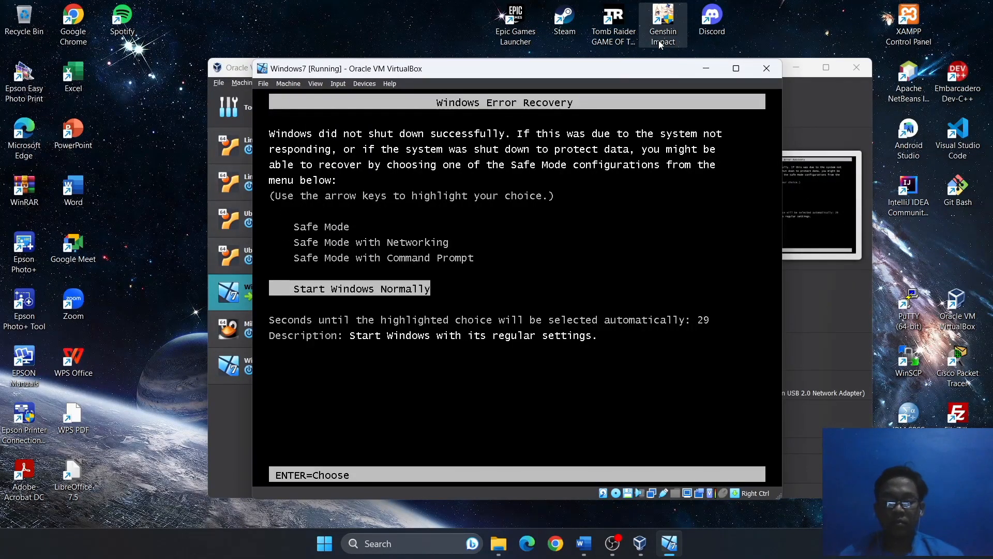
Boot Windows normally from the recovery menu and enlarge the VM window to show its desktop.
{"action": "key", "text": "Return"}
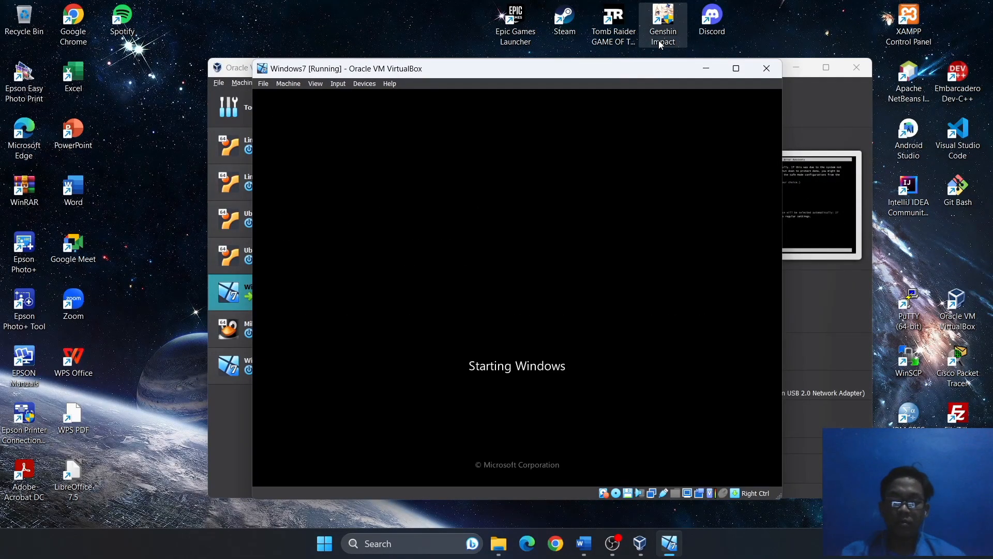
{"action": "left_click", "coordinate": [663, 31]}
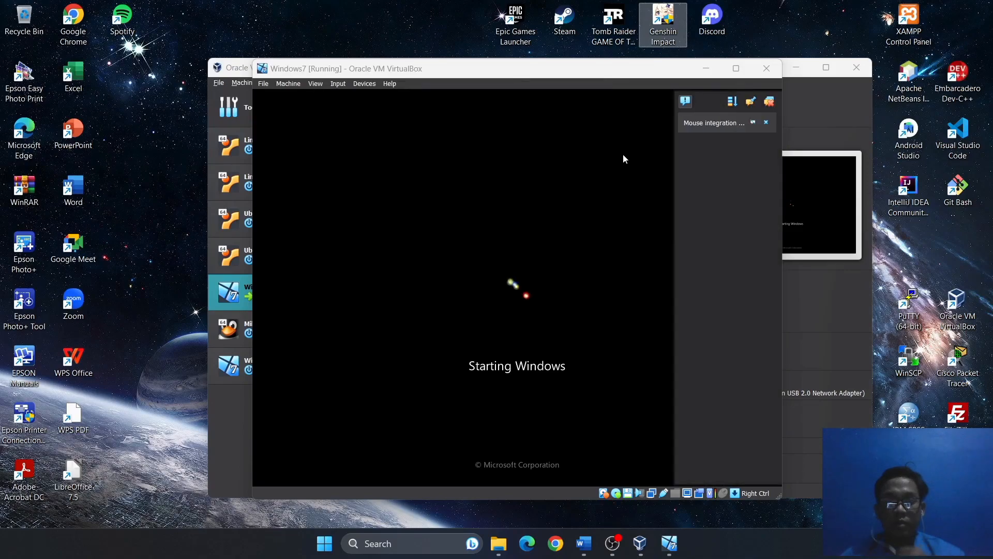
{"action": "left_click", "coordinate": [796, 67]}
{"action": "left_click_drag", "start_coordinate": [661, 408], "coordinate": [797, 511]}
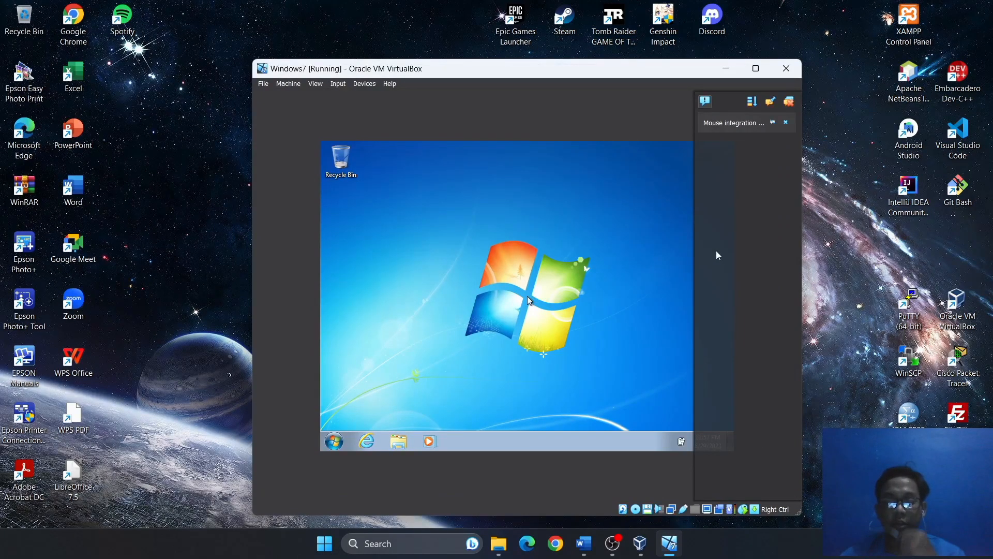
{"action": "left_click_drag", "start_coordinate": [606, 75], "coordinate": [598, 67]}
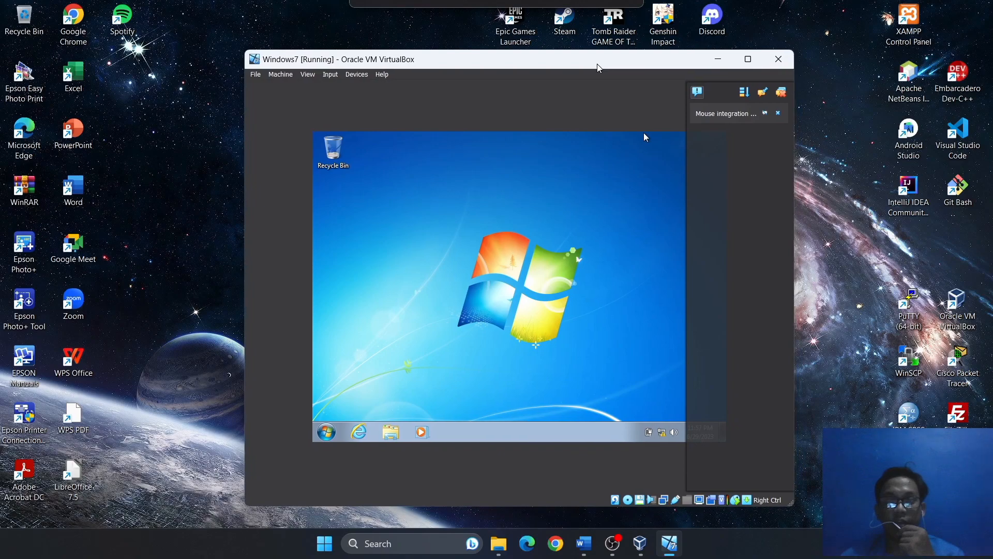
{"action": "left_click", "coordinate": [587, 548]}
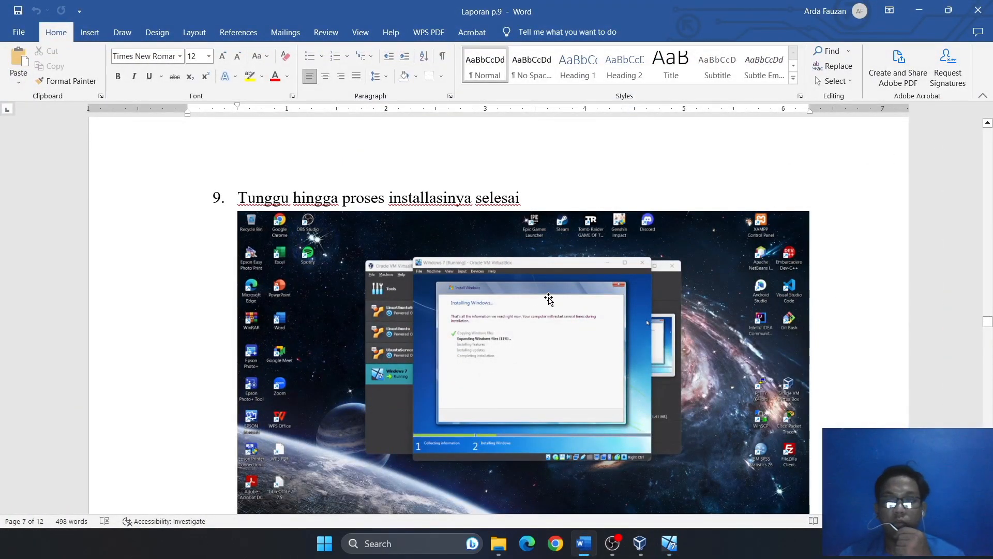
Scroll the Word report to step 10's screenshot of the booted Windows 7 desktop.
{"action": "scroll", "coordinate": [620, 316], "scroll_direction": "up", "scroll_amount": 2}
{"action": "scroll", "coordinate": [619, 317], "scroll_direction": "down", "scroll_amount": 5}
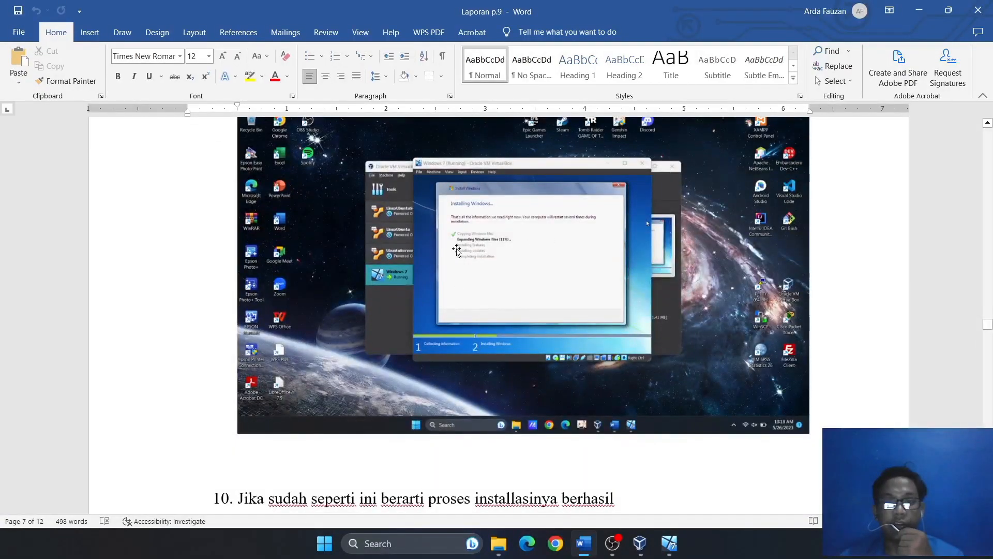
{"action": "scroll", "coordinate": [503, 230], "scroll_direction": "up", "scroll_amount": 1}
{"action": "scroll", "coordinate": [499, 310], "scroll_direction": "down", "scroll_amount": 8}
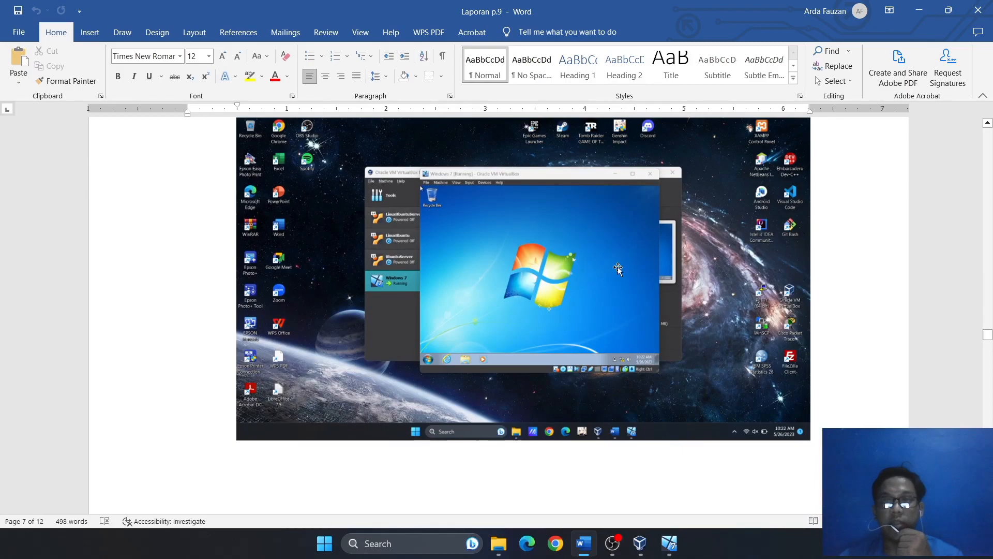
In the guest, open Local Area Connection properties via Network and Sharing Center.
{"action": "left_click", "coordinate": [919, 9]}
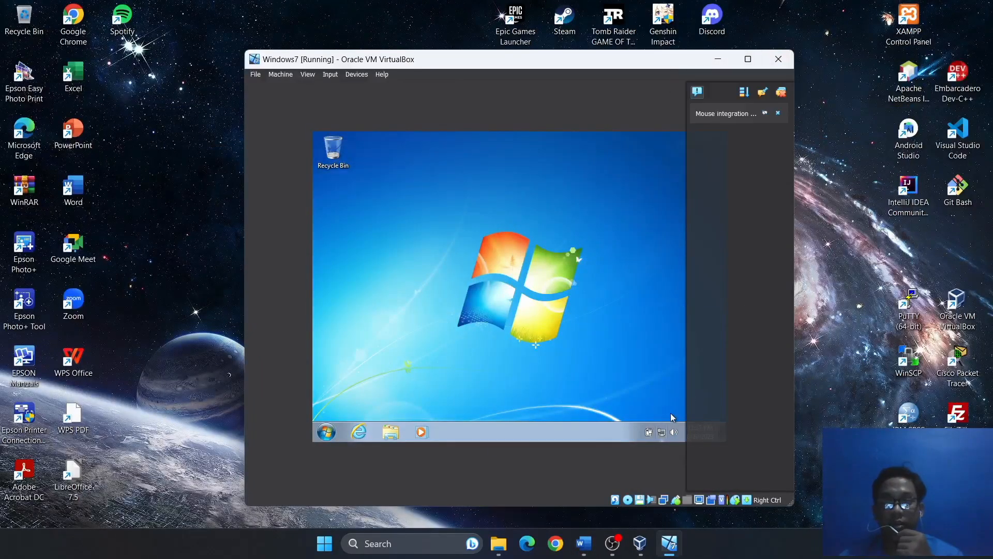
{"action": "left_click", "coordinate": [776, 98]}
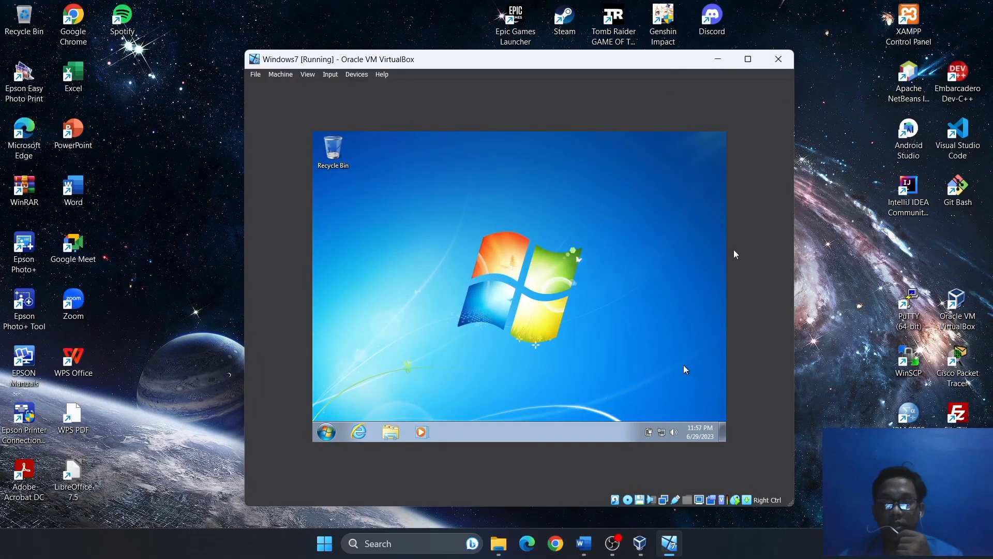
{"action": "left_click", "coordinate": [661, 432]}
{"action": "left_click", "coordinate": [656, 413]}
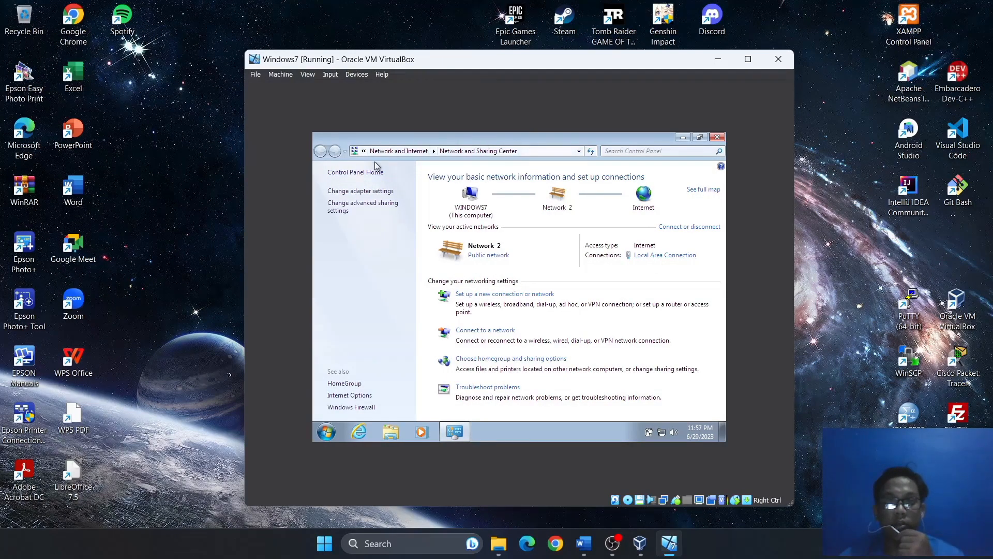
{"action": "left_click", "coordinate": [373, 192]}
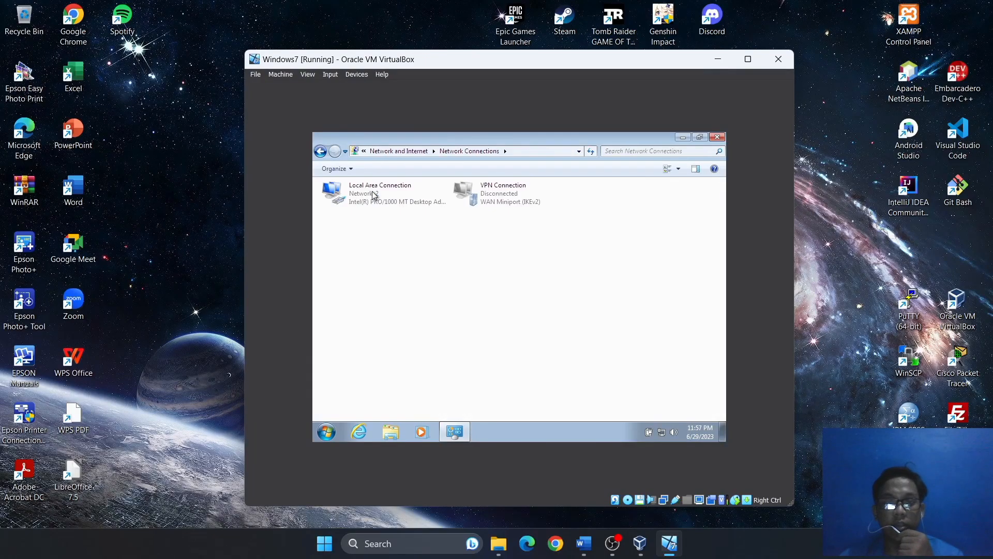
{"action": "left_click", "coordinate": [363, 196]}
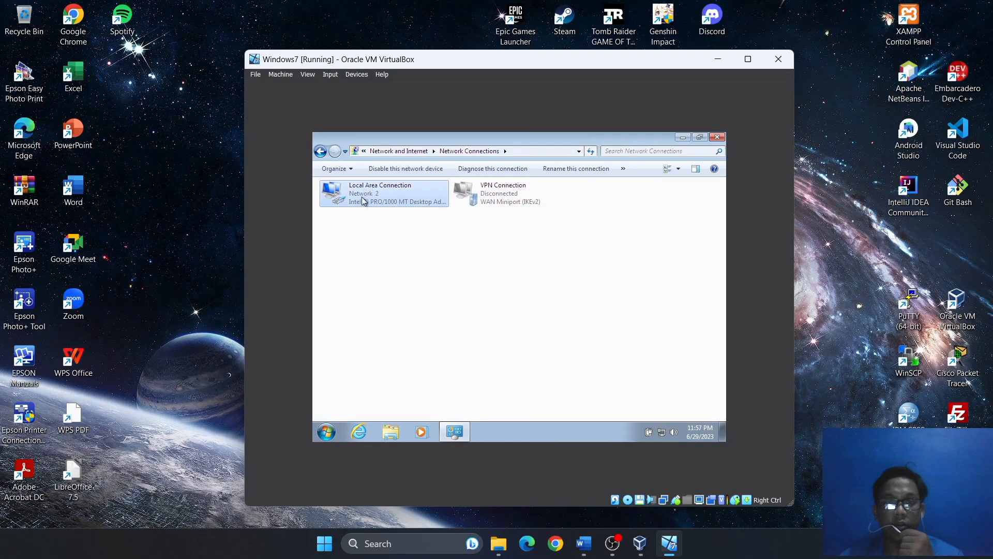
{"action": "right_click", "coordinate": [381, 194]}
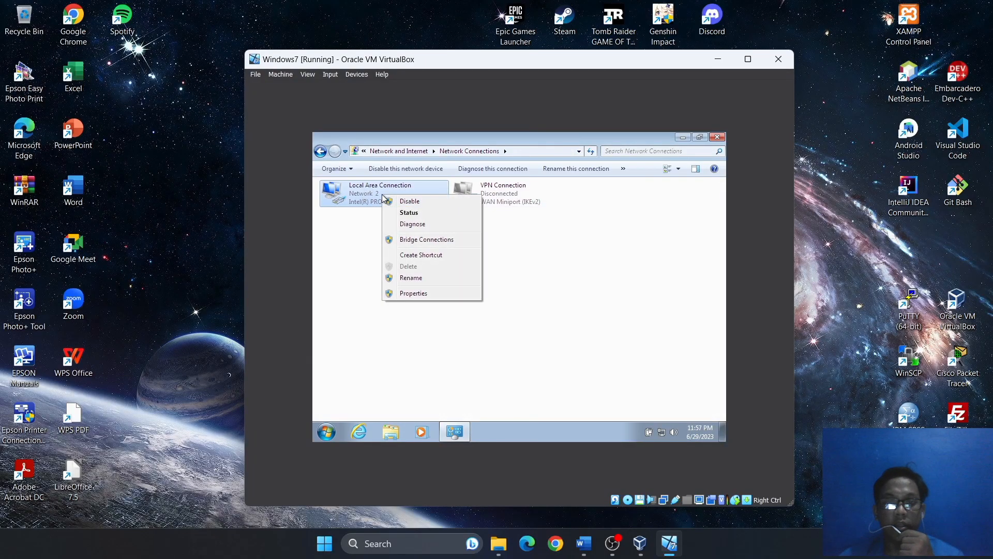
{"action": "left_click", "coordinate": [419, 293]}
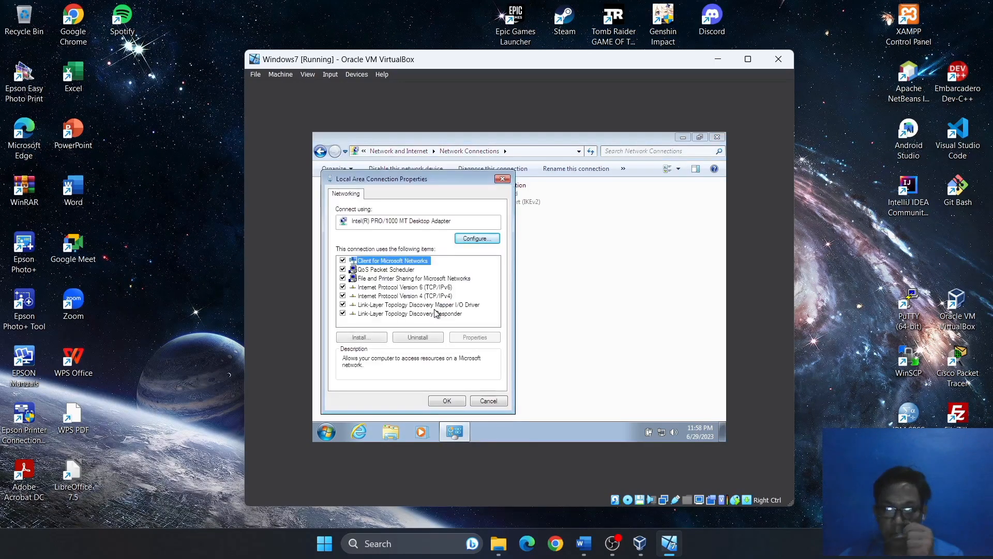
Switch TCP/IPv4 to a manually entered IP address and start typing the static IP.
{"action": "left_click", "coordinate": [427, 297]}
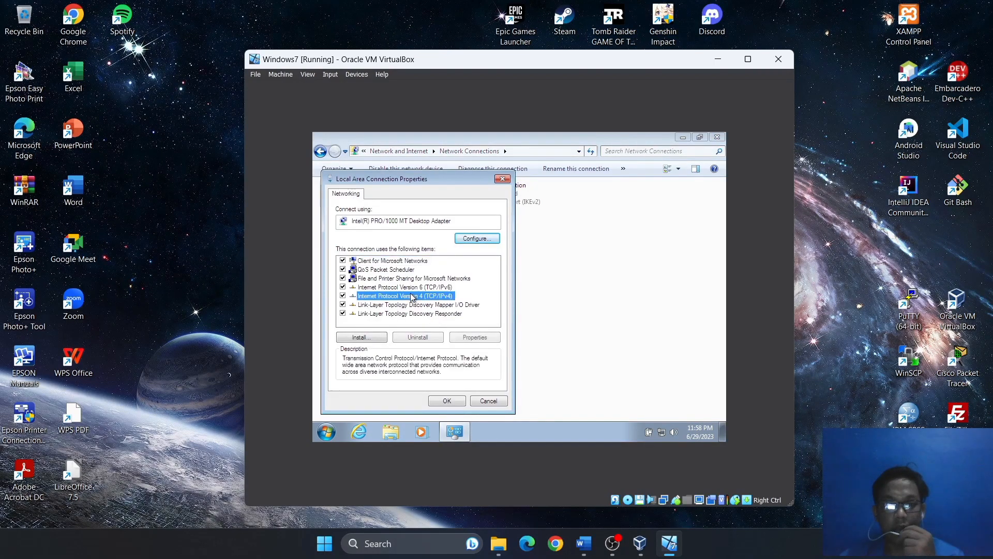
{"action": "left_click", "coordinate": [474, 337]}
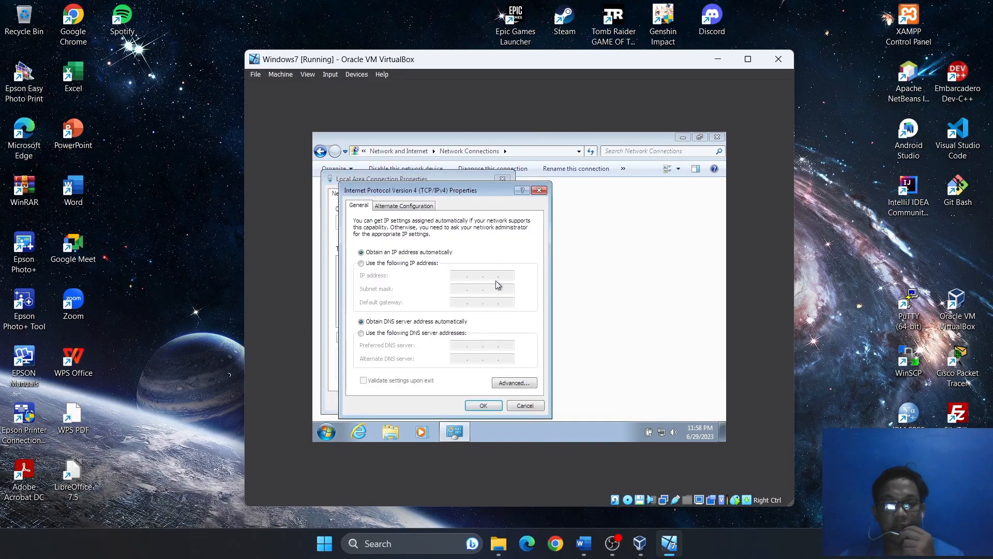
{"action": "left_click_drag", "start_coordinate": [465, 192], "coordinate": [546, 180]}
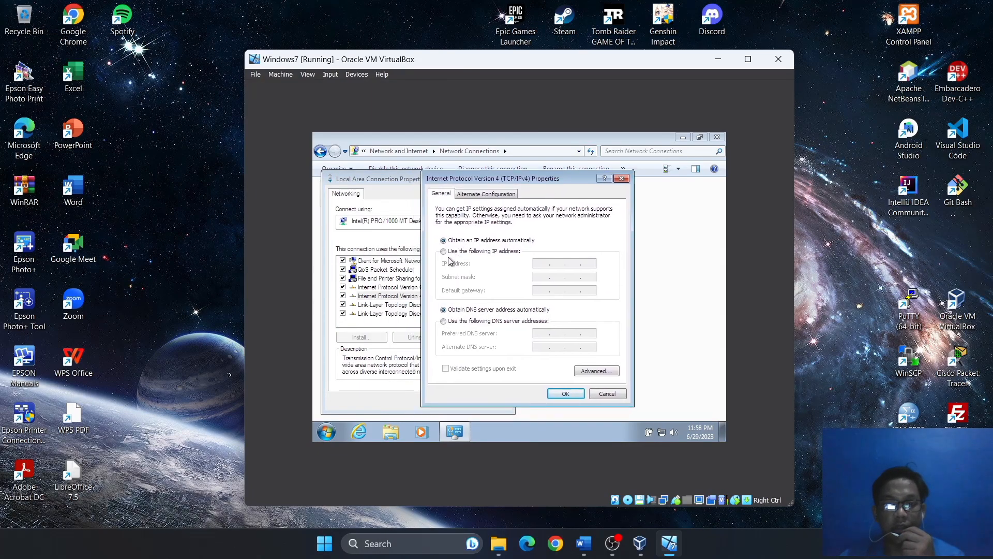
{"action": "left_click", "coordinate": [444, 251]}
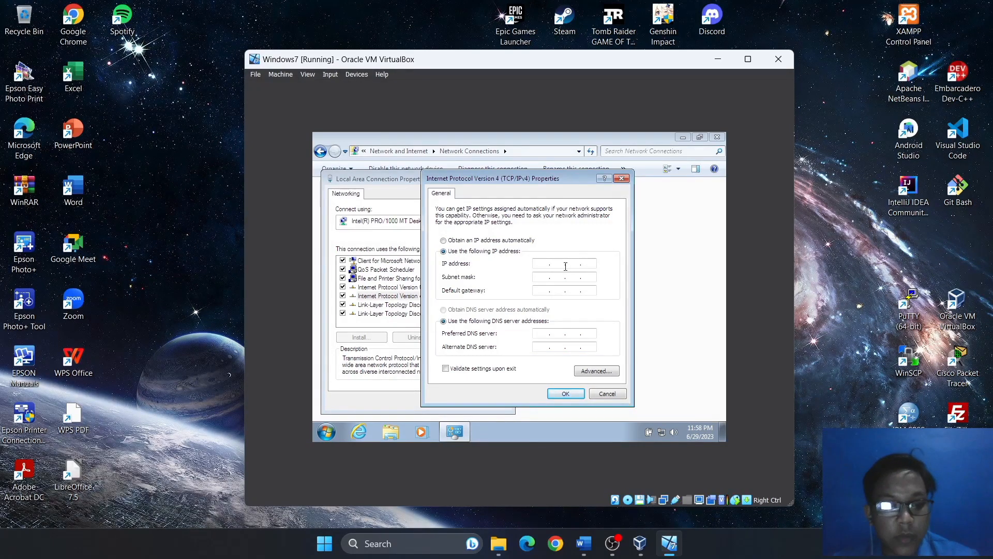
{"action": "left_click", "coordinate": [566, 267]}
{"action": "type", "text": "191"}
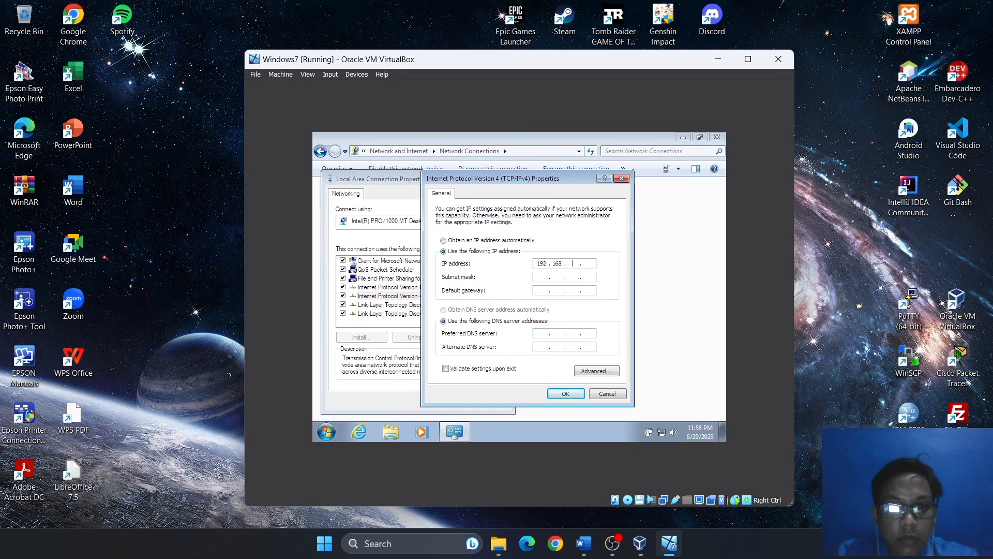
Scroll the Word report to step 5's IP, gateway and DNS values, then minimize it.
{"action": "left_click", "coordinate": [583, 543]}
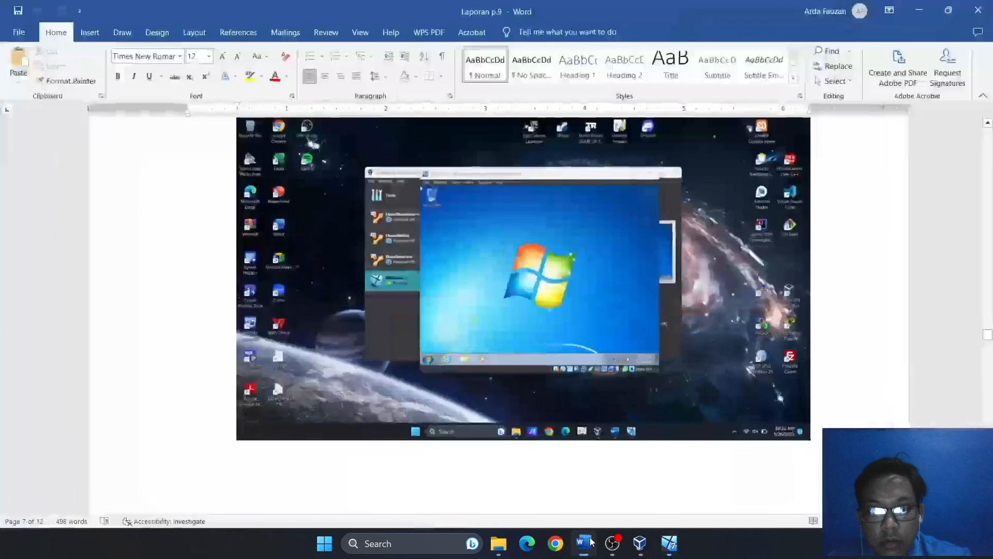
{"action": "scroll", "coordinate": [575, 316], "scroll_direction": "down", "scroll_amount": 8}
{"action": "scroll", "coordinate": [574, 318], "scroll_direction": "down", "scroll_amount": 15}
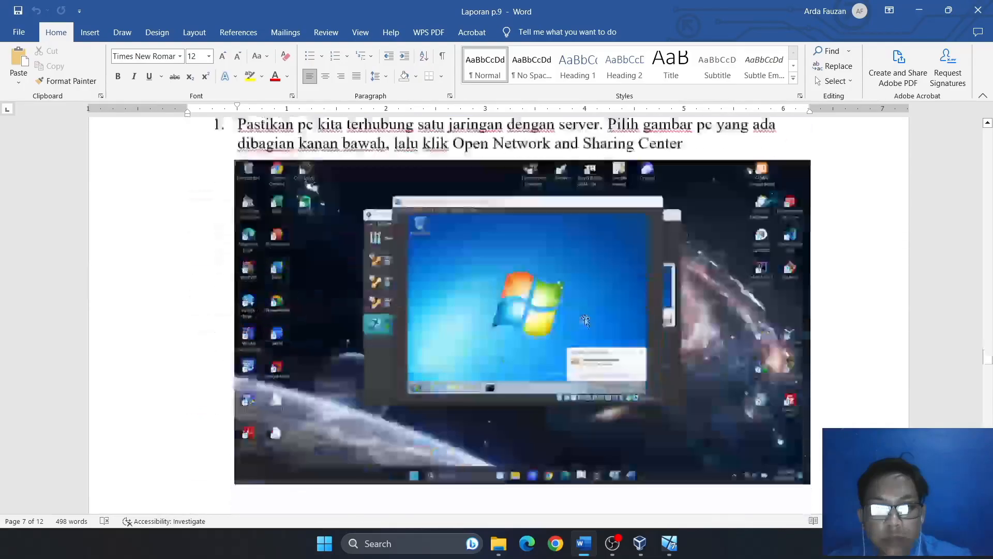
{"action": "scroll", "coordinate": [625, 311], "scroll_direction": "down", "scroll_amount": 15}
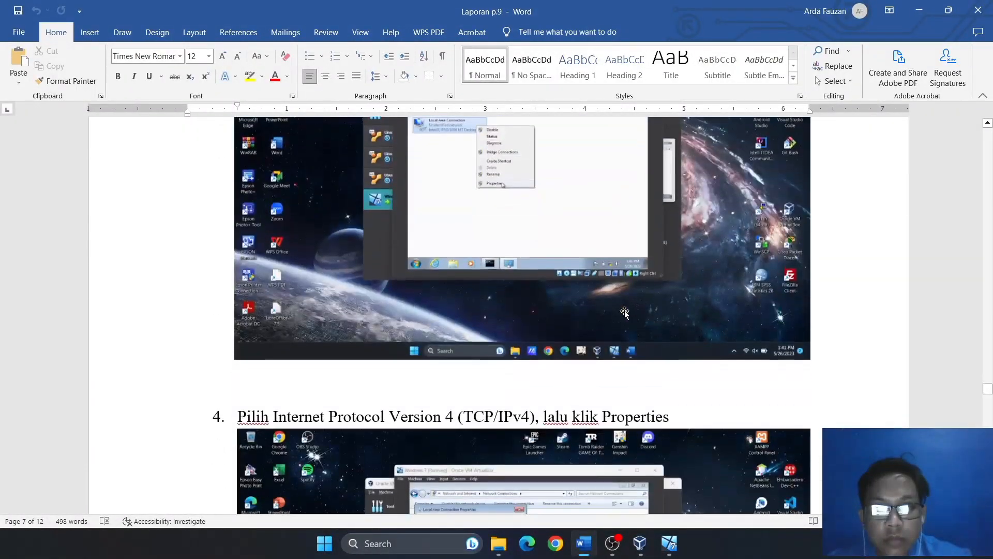
{"action": "scroll", "coordinate": [625, 310], "scroll_direction": "down", "scroll_amount": 10}
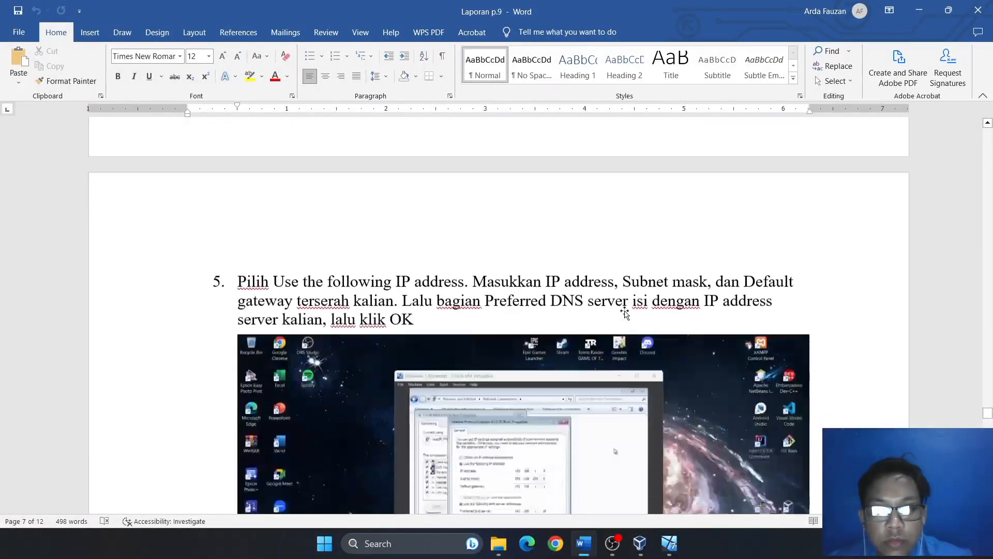
{"action": "left_click", "coordinate": [919, 12]}
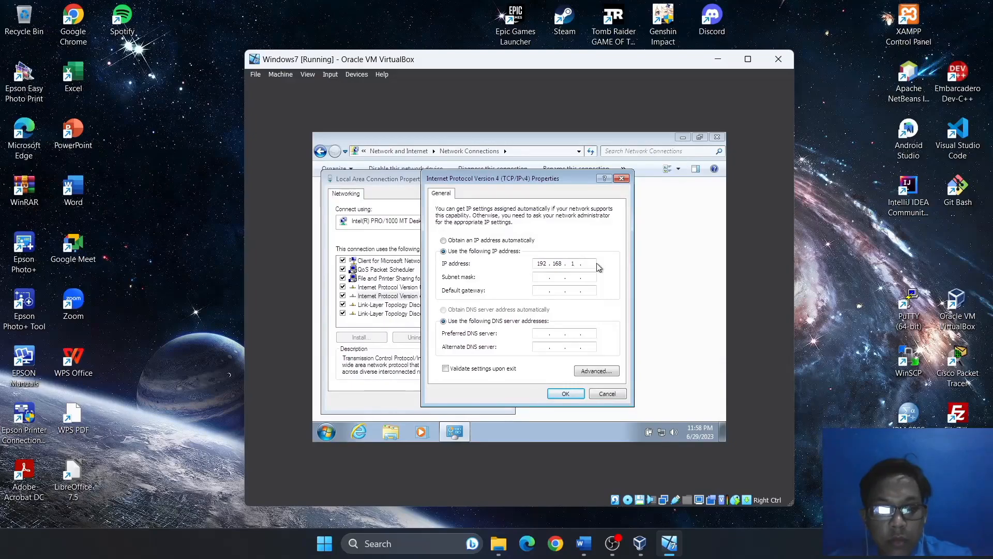
Enter IP 192.168.1.5, mask 255.255.255.0, gateway 192.168.1.1 and DNS 192.168.1.10.
{"action": "type", "text": "5"}
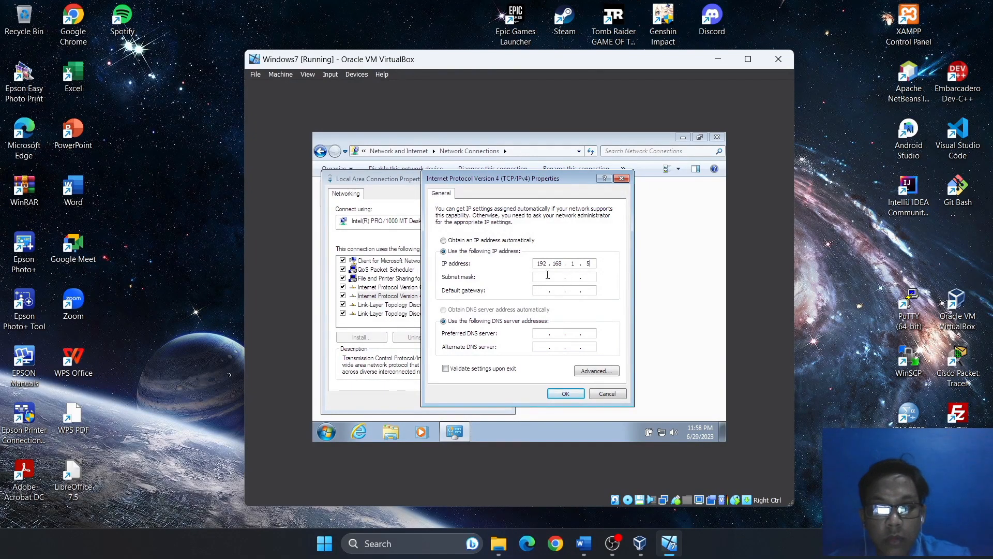
{"action": "left_click", "coordinate": [546, 278]}
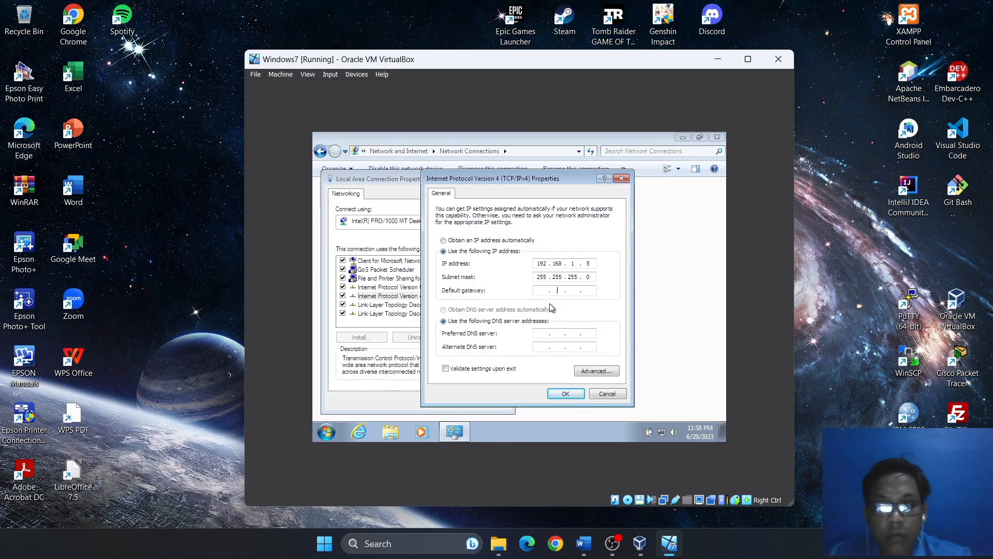
{"action": "type", "text": "192 . 168 . 1 . 1"}
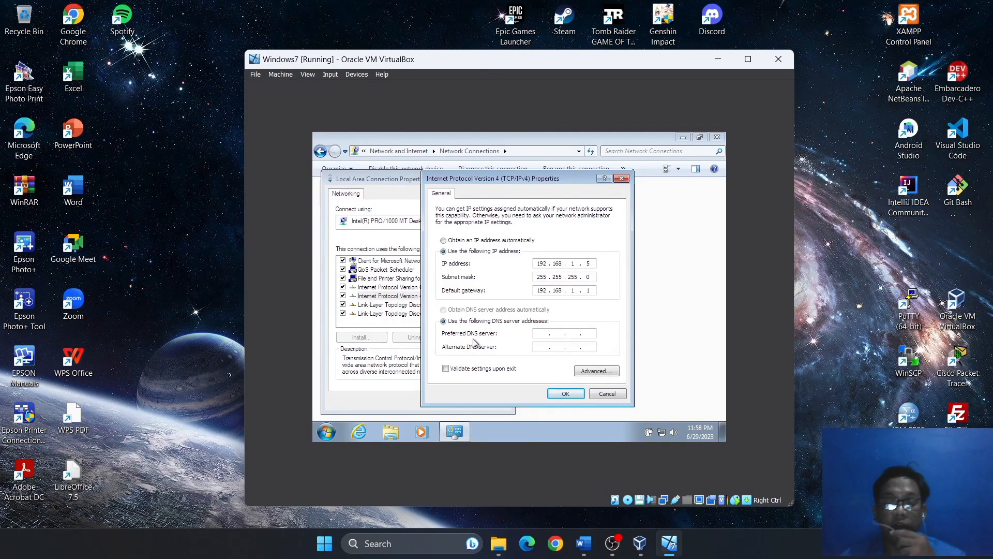
{"action": "left_click", "coordinate": [584, 543]}
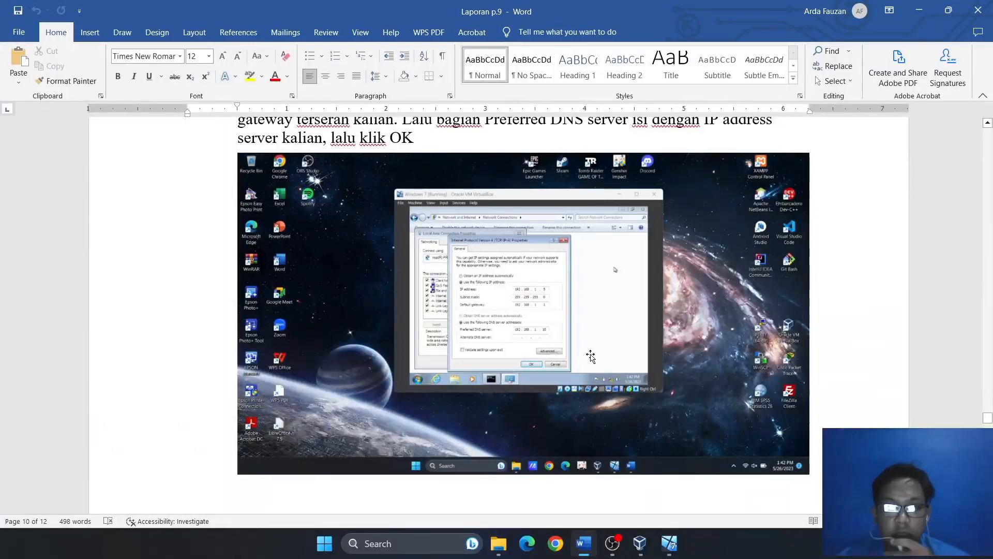
{"action": "left_click", "coordinate": [681, 542]}
{"action": "left_click", "coordinate": [544, 335]}
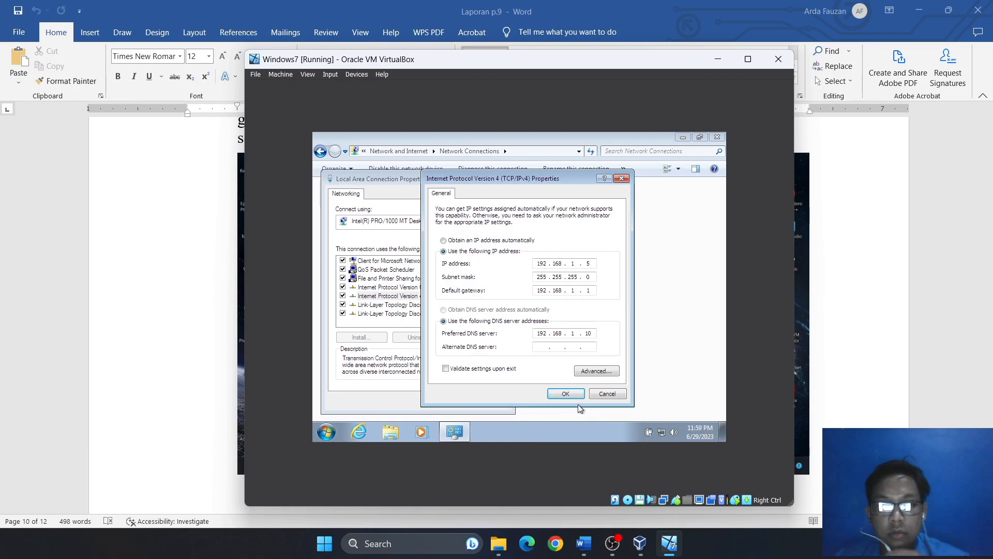
{"action": "left_click", "coordinate": [586, 538]}
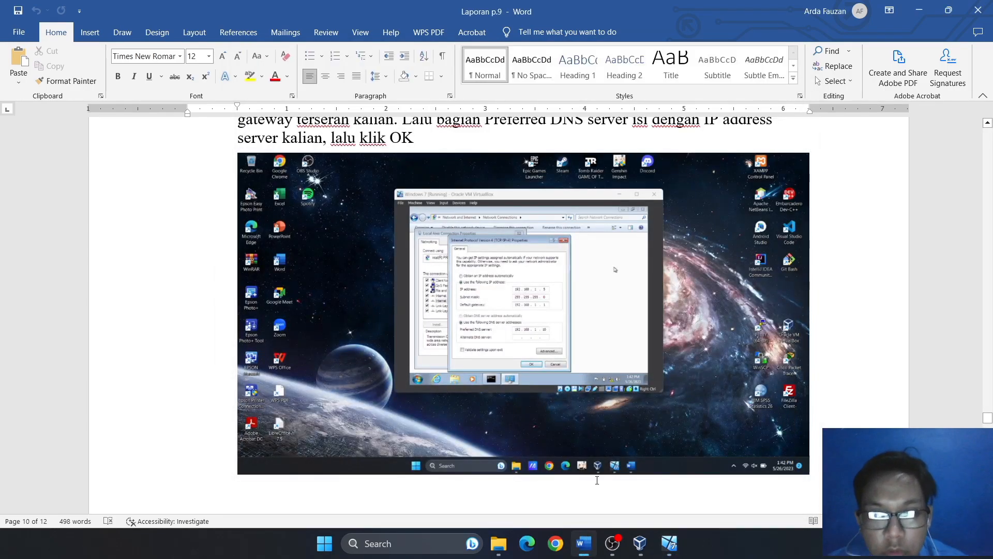
Apply the static IPv4 settings and close the connection properties and network connections windows.
{"action": "scroll", "coordinate": [595, 466], "scroll_direction": "down", "scroll_amount": 5}
{"action": "left_click", "coordinate": [584, 541]}
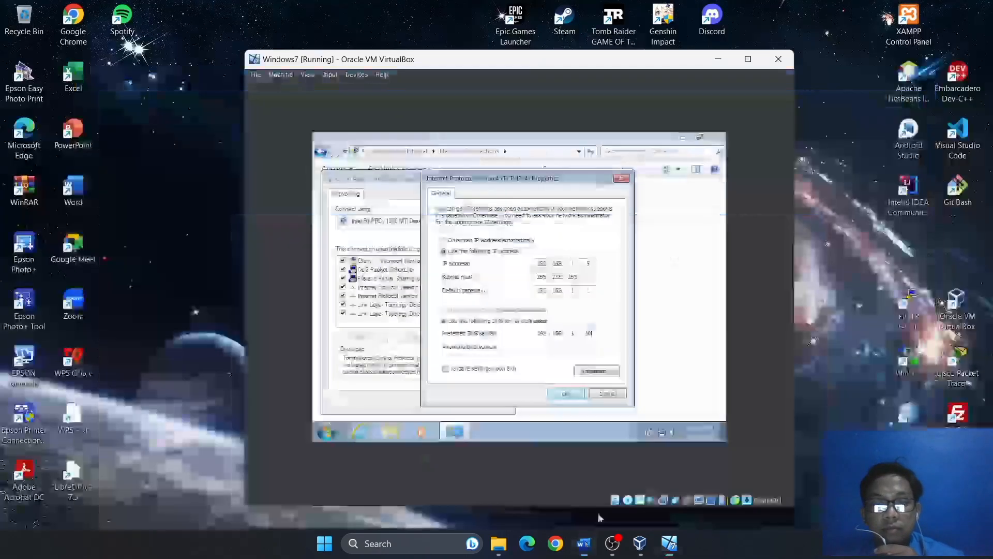
{"action": "left_click", "coordinate": [559, 395]}
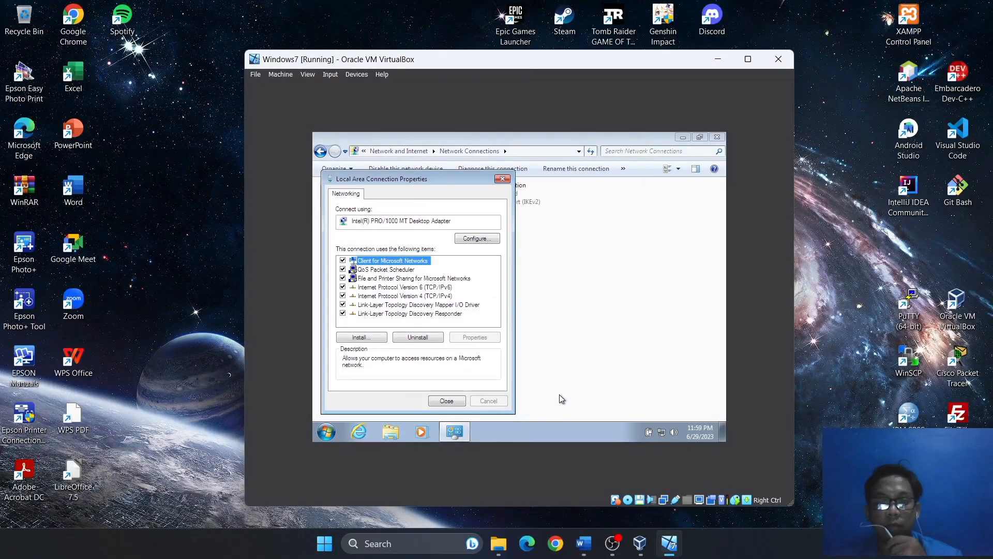
{"action": "left_click", "coordinate": [502, 179]}
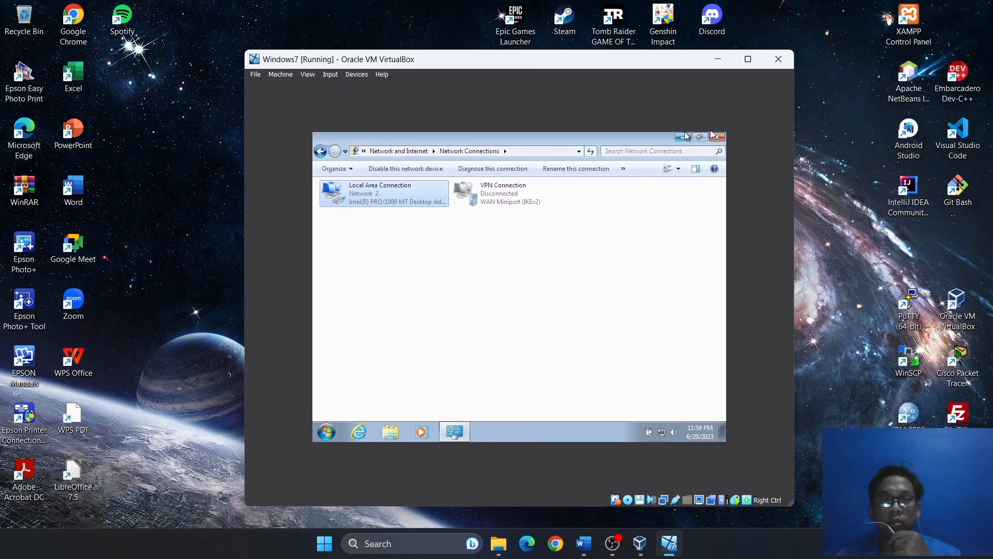
{"action": "left_click", "coordinate": [717, 137]}
Open cmd.exe and ping the server at 192.168.1.10, which reports destination host unreachable.
{"action": "left_click", "coordinate": [333, 431]}
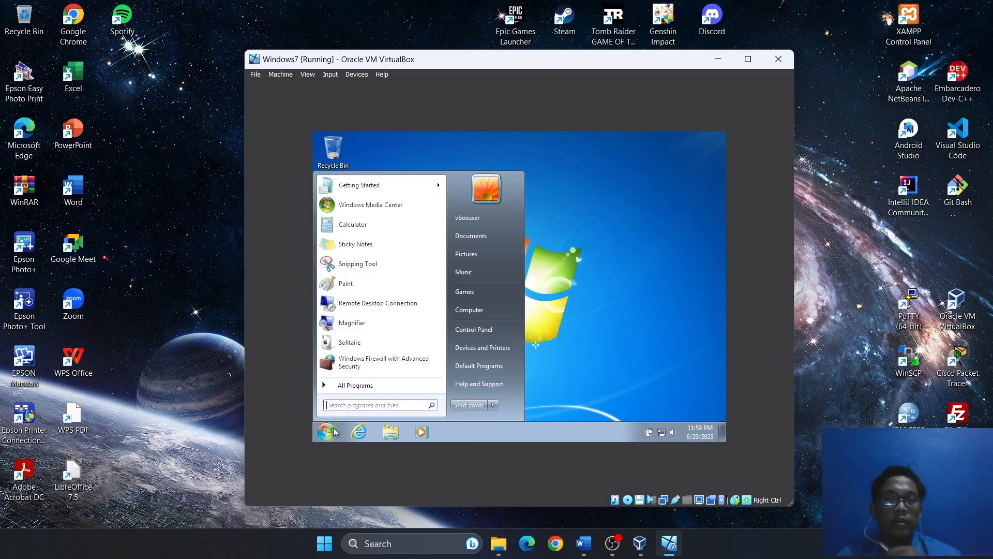
{"action": "type", "text": "cmd"}
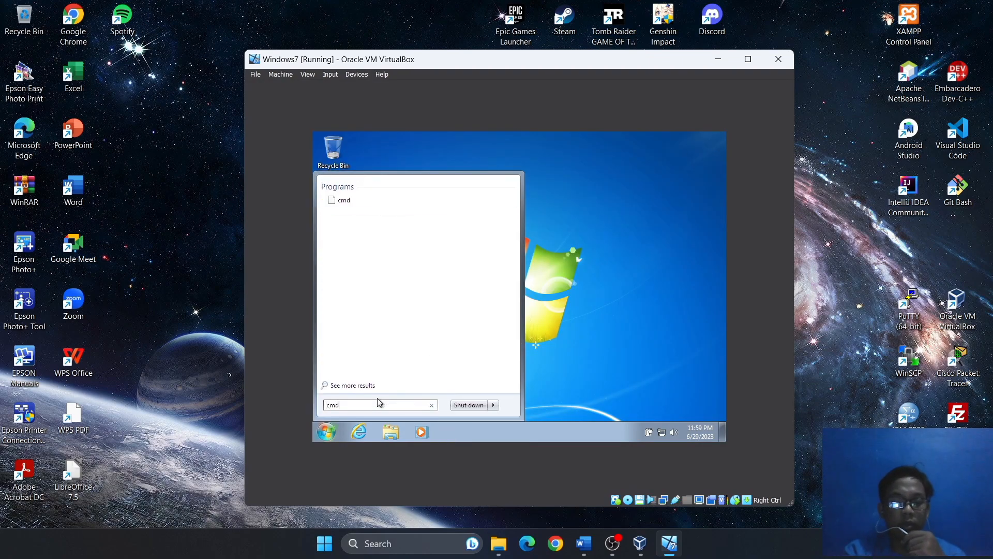
{"action": "left_click", "coordinate": [361, 199]}
{"action": "left_click_drag", "start_coordinate": [463, 209], "coordinate": [437, 190]}
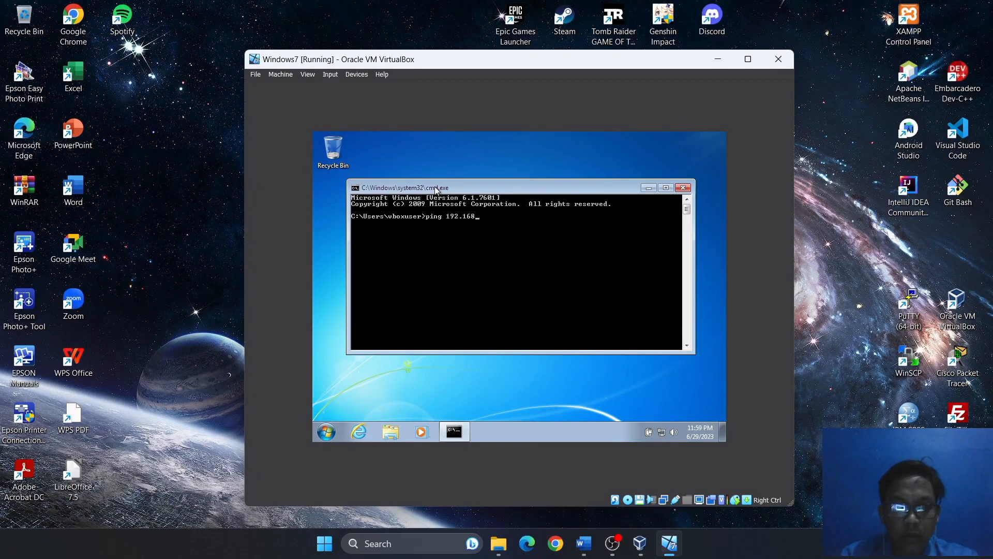
{"action": "key", "text": "Return"}
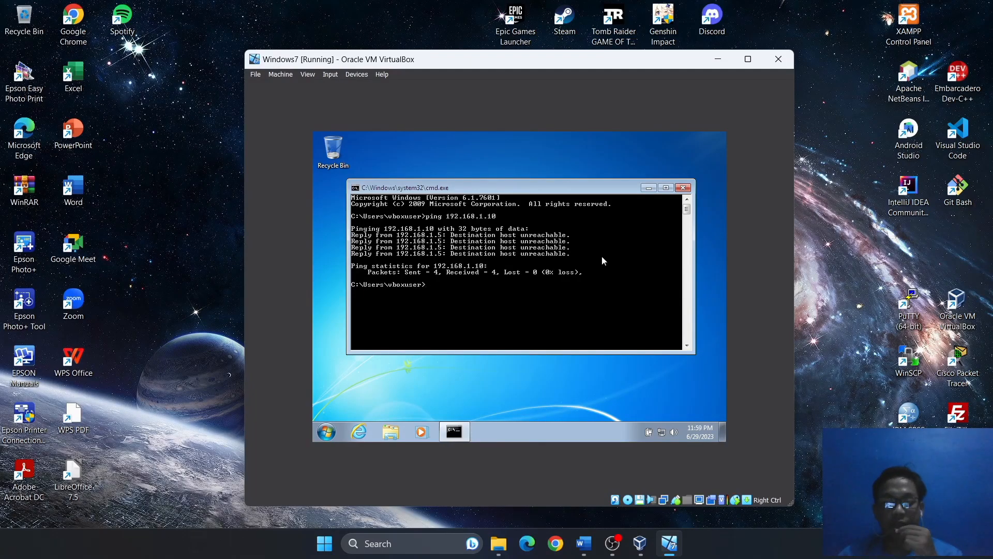
Scroll the Word report through step 6 to step 7's screenshot of the server pinging 192.168.1.5 with 0% loss.
{"action": "left_click", "coordinate": [584, 543]}
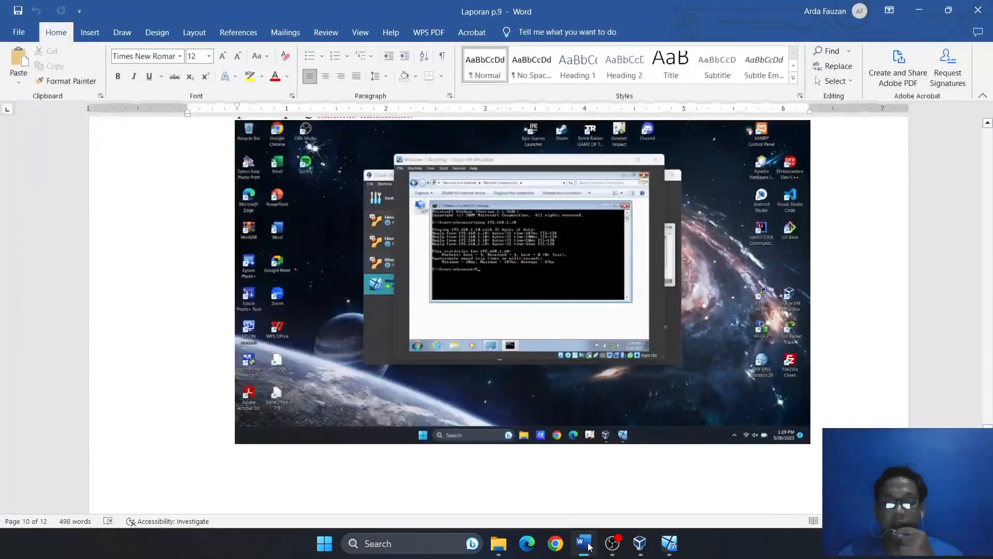
{"action": "scroll", "coordinate": [818, 449], "scroll_direction": "up", "scroll_amount": 1}
{"action": "scroll", "coordinate": [818, 449], "scroll_direction": "up", "scroll_amount": 2, "text": "ctrl"}
{"action": "scroll", "coordinate": [534, 290], "scroll_direction": "down", "scroll_amount": 2}
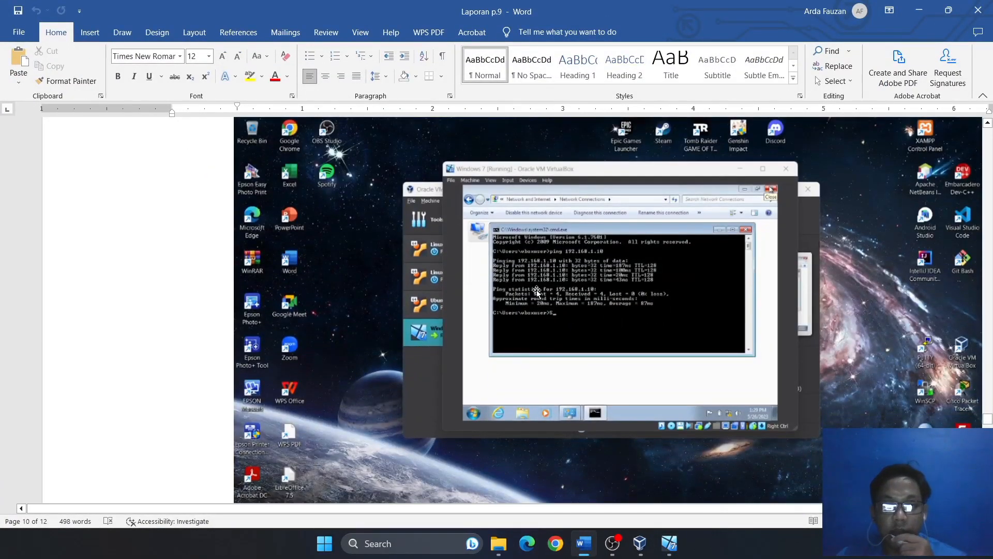
{"action": "scroll", "coordinate": [538, 292], "scroll_direction": "up", "scroll_amount": 2}
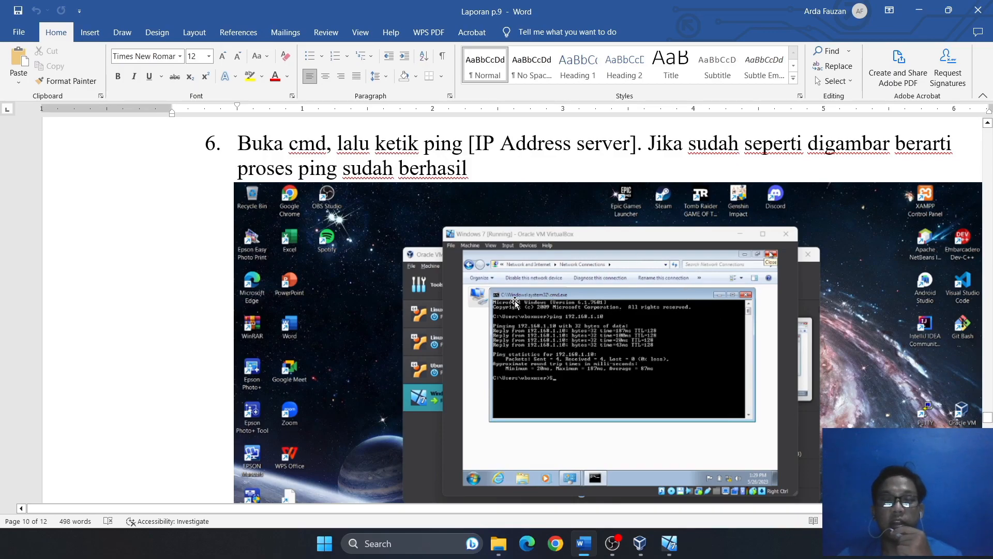
{"action": "scroll", "coordinate": [602, 272], "scroll_direction": "down", "scroll_amount": 10}
{"action": "scroll", "coordinate": [573, 332], "scroll_direction": "up", "scroll_amount": 3}
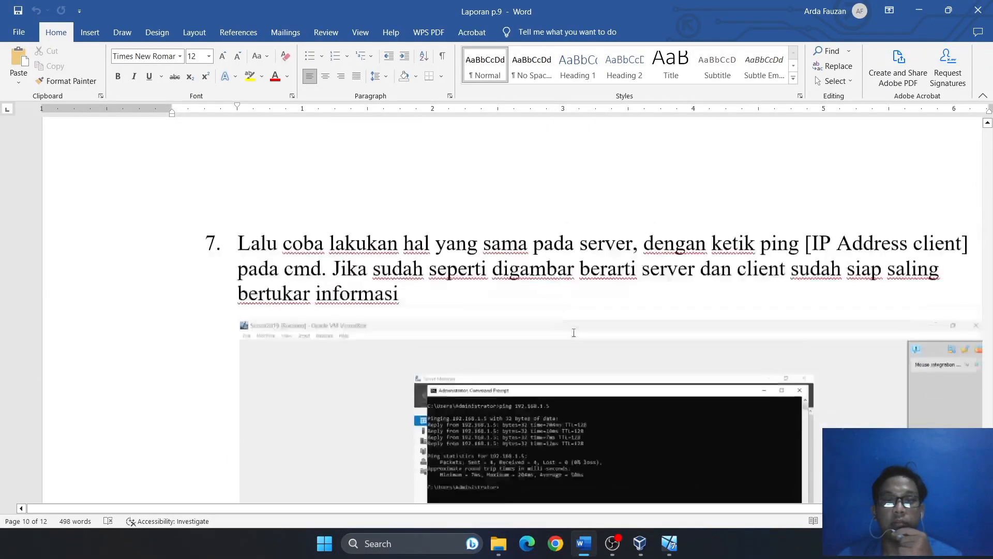
{"action": "scroll", "coordinate": [573, 332], "scroll_direction": "down", "scroll_amount": 3}
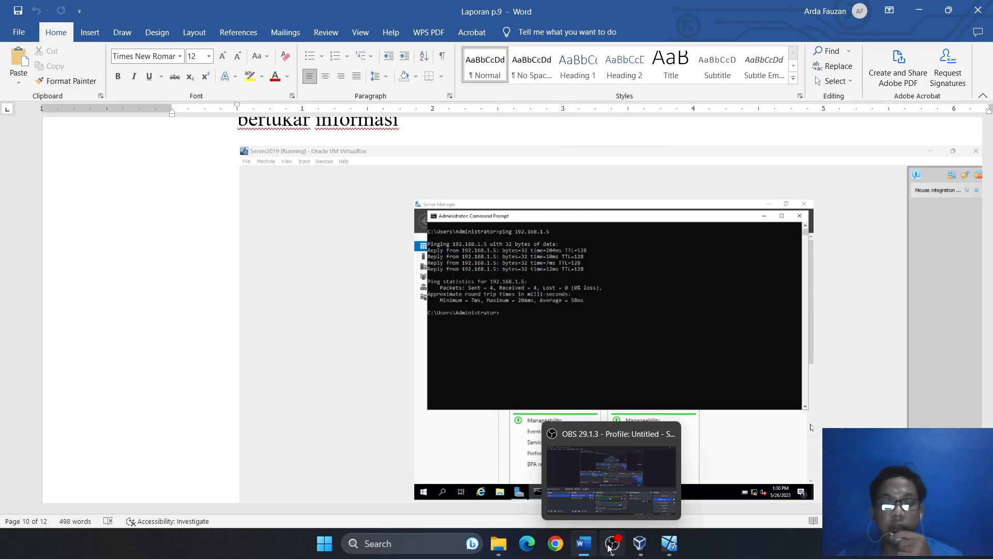
Close the command prompt and reopen the Local Area Connection's Internet Protocol Version 4 properties.
{"action": "left_click", "coordinate": [669, 543]}
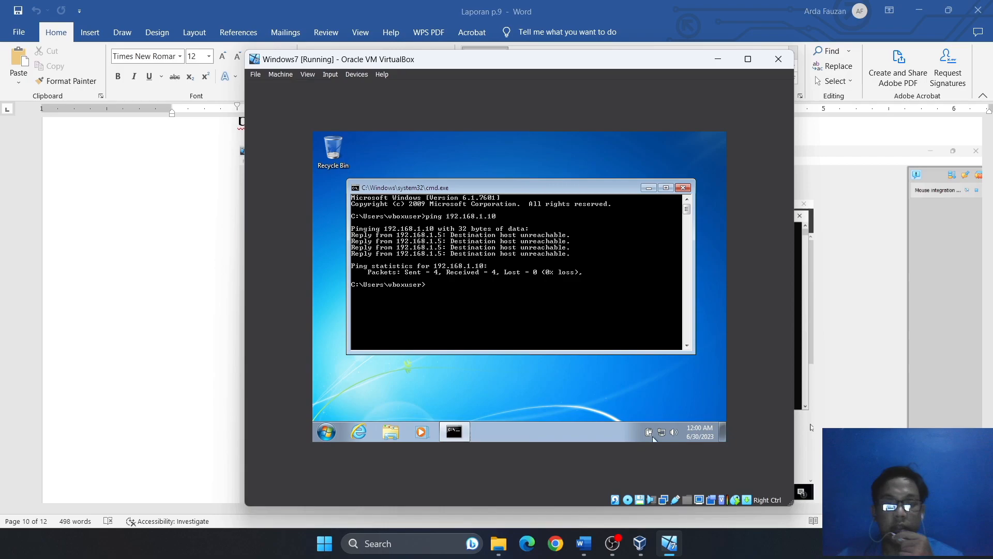
{"action": "left_click", "coordinate": [683, 188]}
{"action": "left_click", "coordinate": [661, 432]}
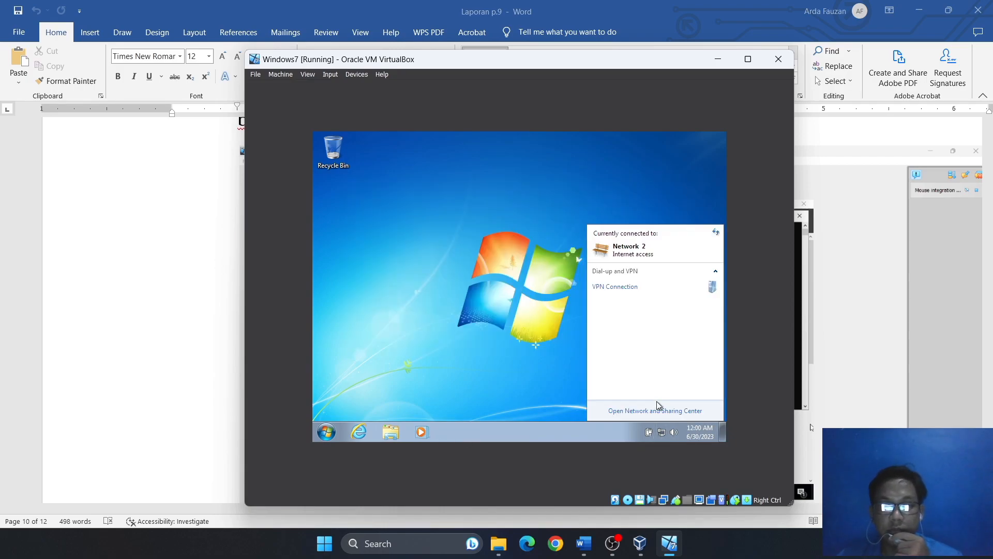
{"action": "left_click", "coordinate": [657, 411]}
{"action": "left_click", "coordinate": [385, 192]}
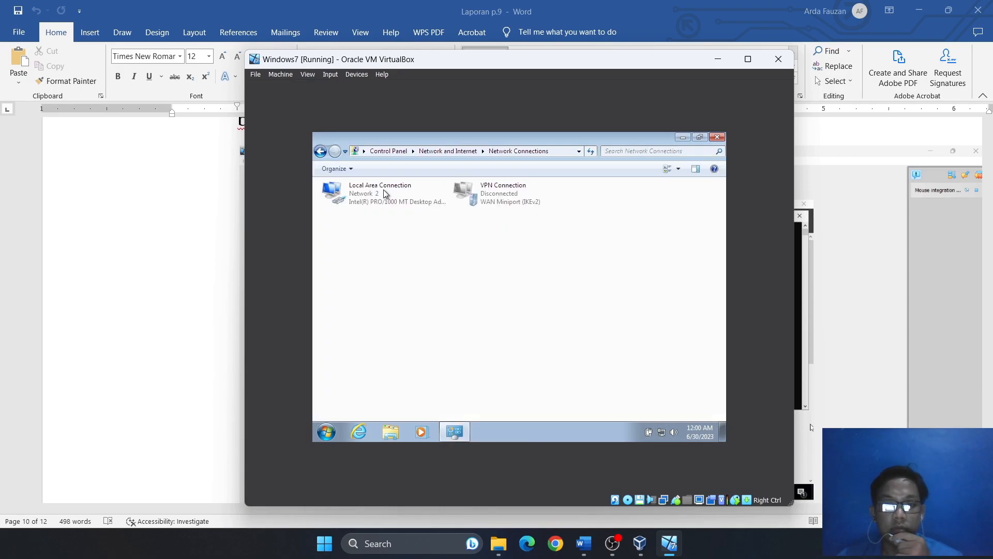
{"action": "right_click", "coordinate": [352, 201]}
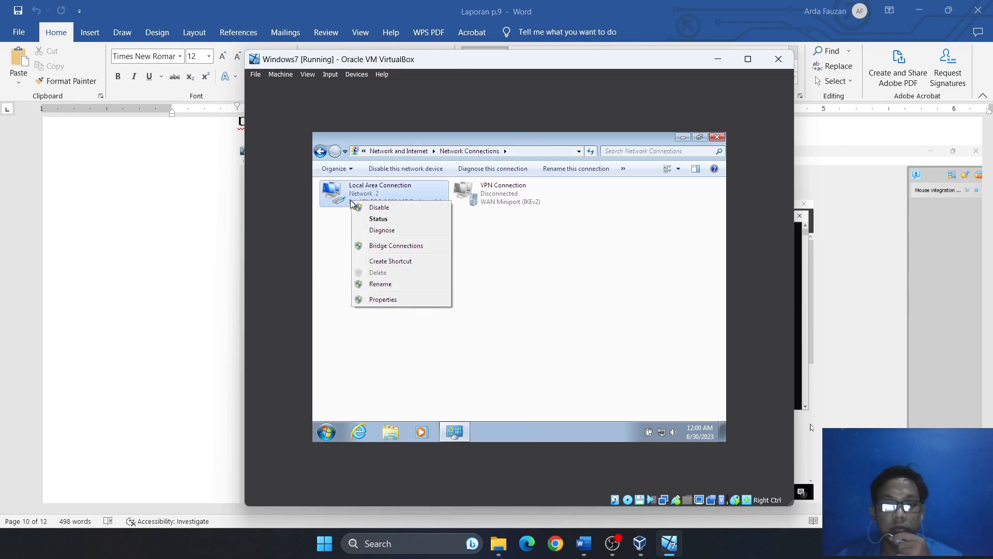
{"action": "left_click", "coordinate": [402, 299]}
{"action": "left_click", "coordinate": [432, 288]}
{"action": "left_click", "coordinate": [432, 295]}
{"action": "left_click", "coordinate": [473, 337]}
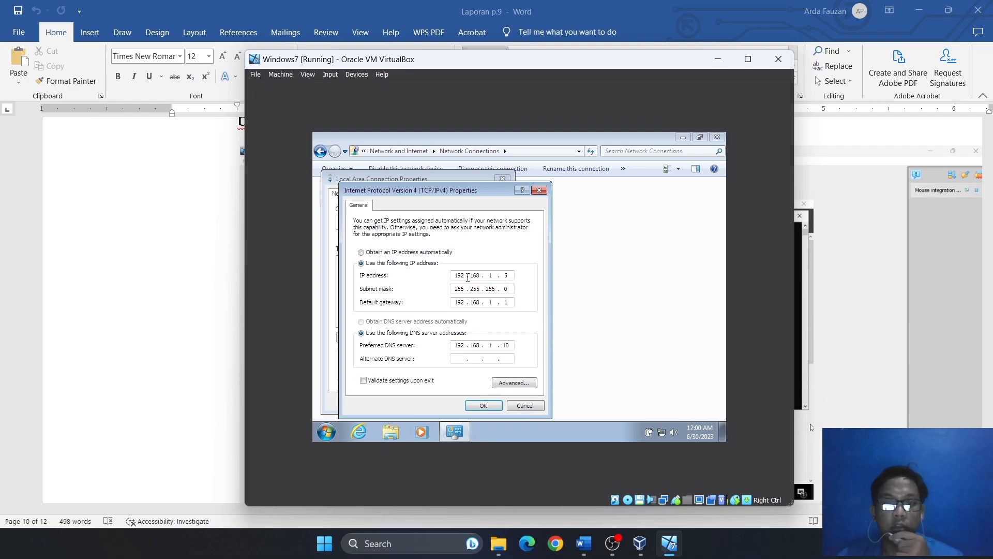
Compare the report's server ping screenshot with the IPv4 settings showing 192.168.1.5 and DNS 192.168.1.10.
{"action": "left_click", "coordinate": [585, 542]}
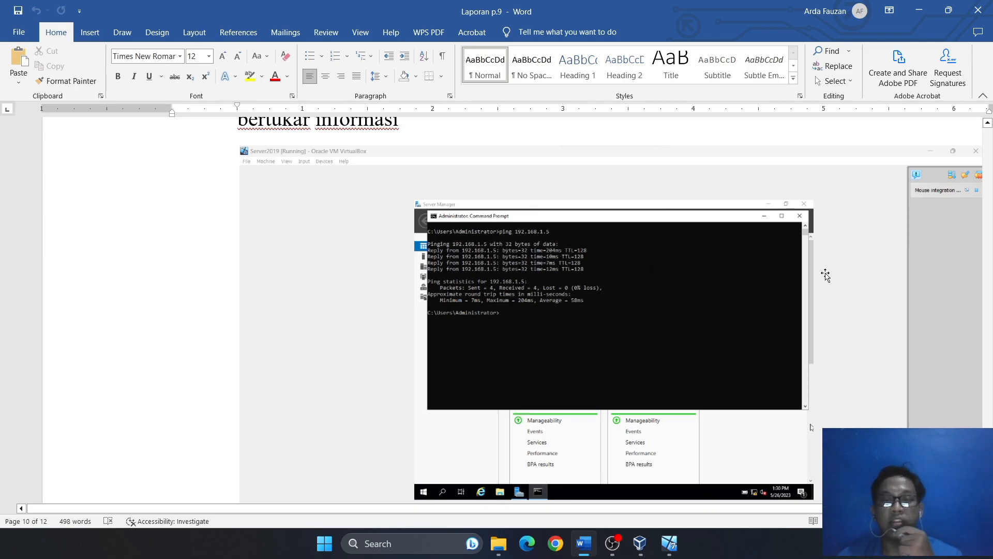
{"action": "scroll", "coordinate": [603, 317], "scroll_direction": "down", "scroll_amount": 8}
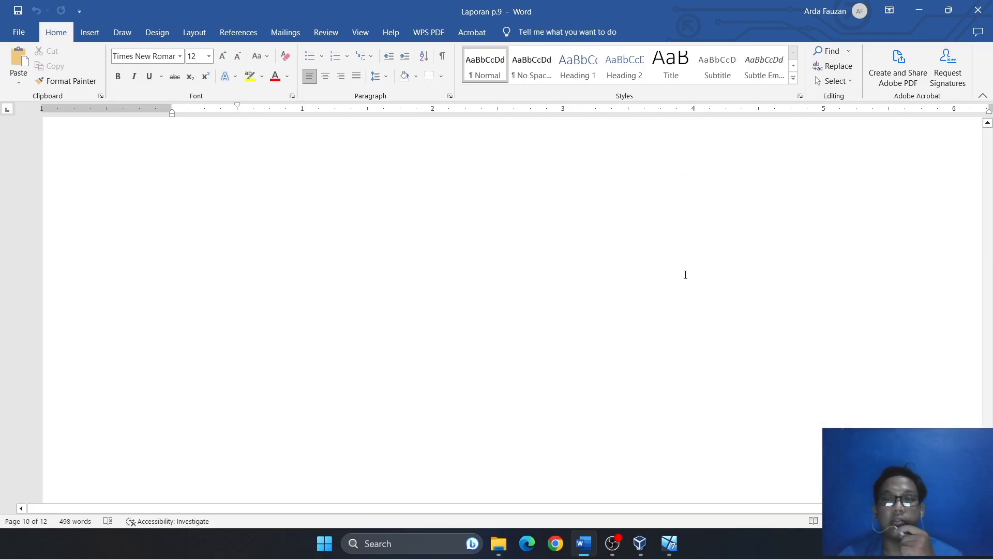
{"action": "left_click", "coordinate": [919, 10]}
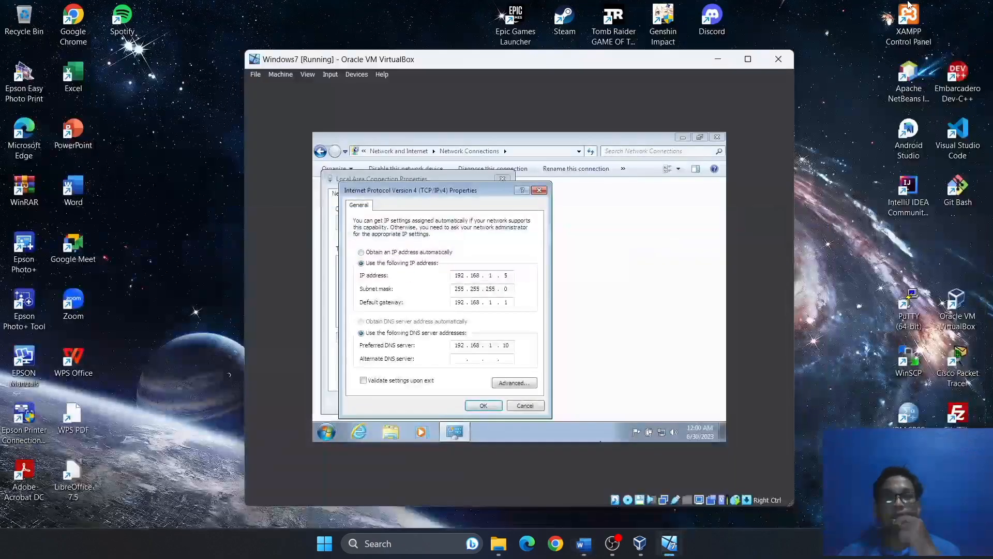